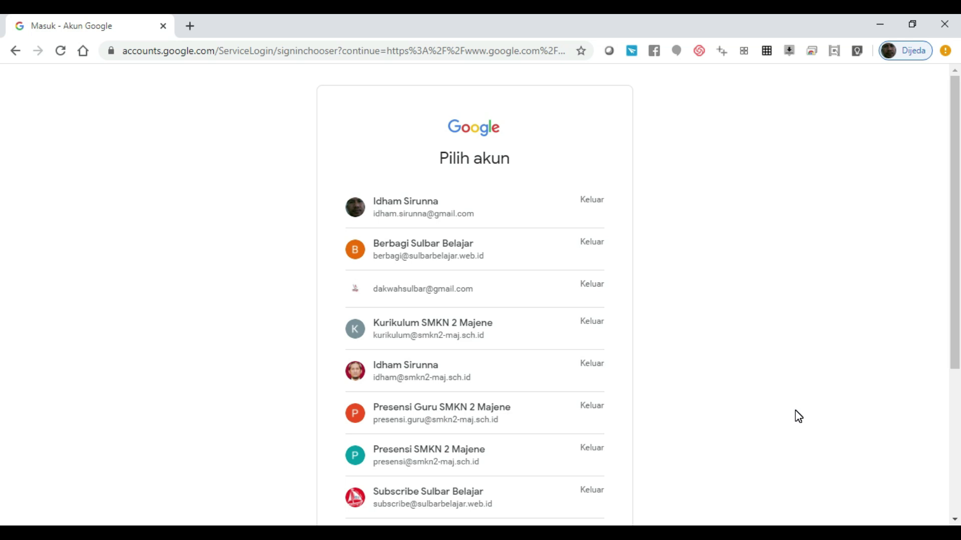
Step: Clear the previous web address from the browser address bar
left_click(447, 58)
key("BackSpace")
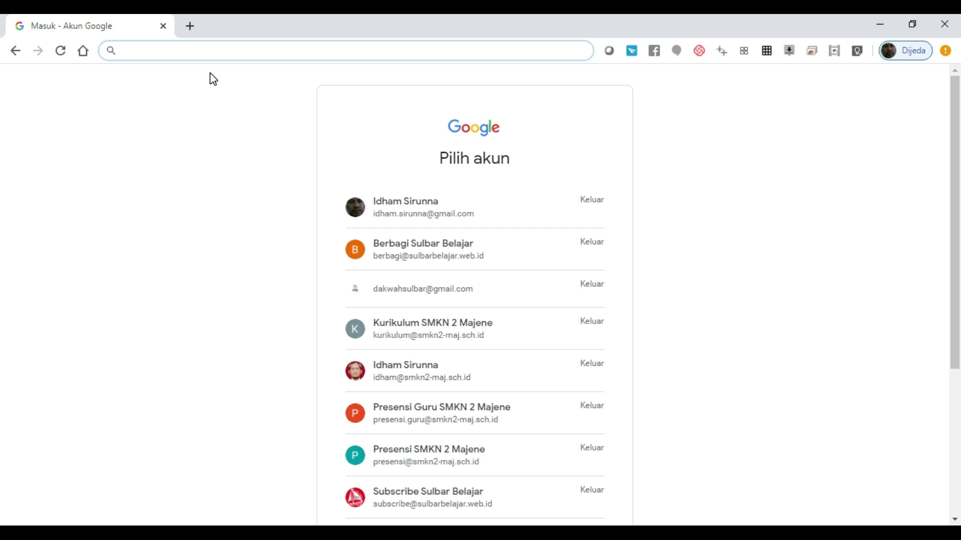
Step: Go to classroom.google.com and scroll the account chooser to reveal 'Gunakan akun yang lain'
type("classroom.gooo")
key("BackSpace")
type("gle.com")
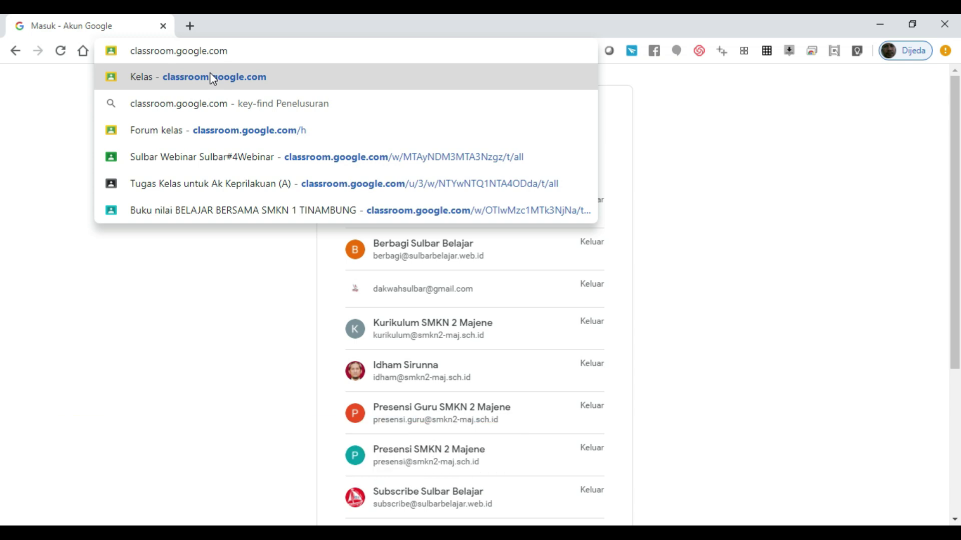
left_click(210, 76)
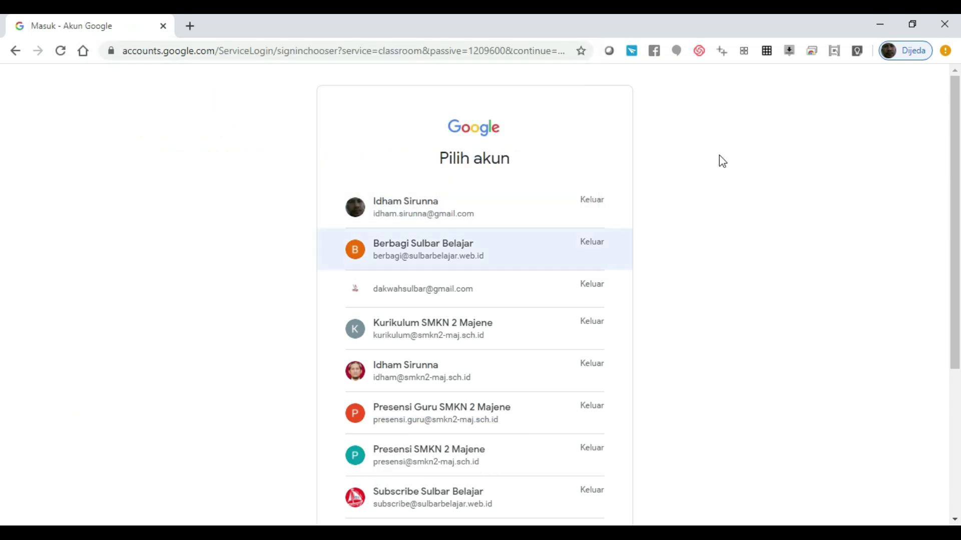
left_click(957, 382)
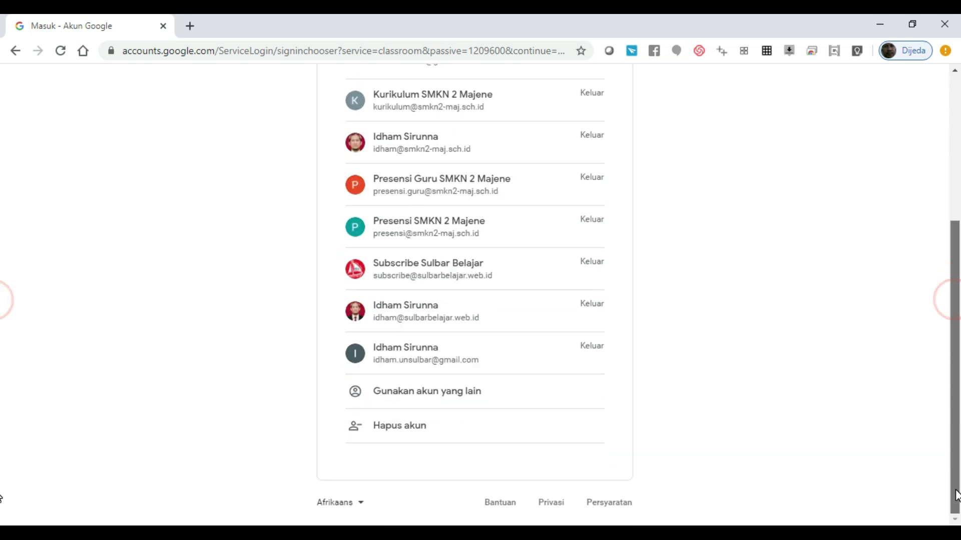
left_click_drag(956, 468, 956, 337)
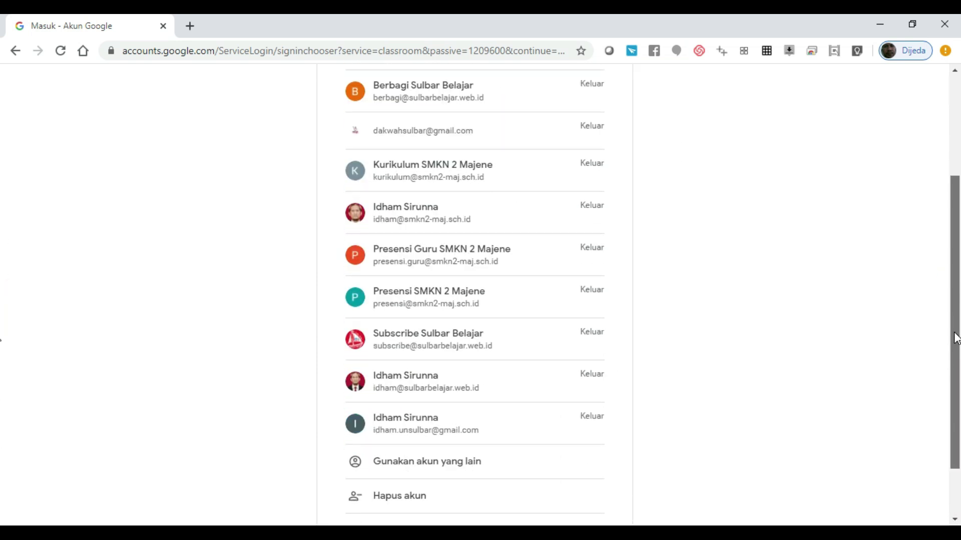
Step: Sign in with a different account using the school workshop account's email and password
left_click(425, 471)
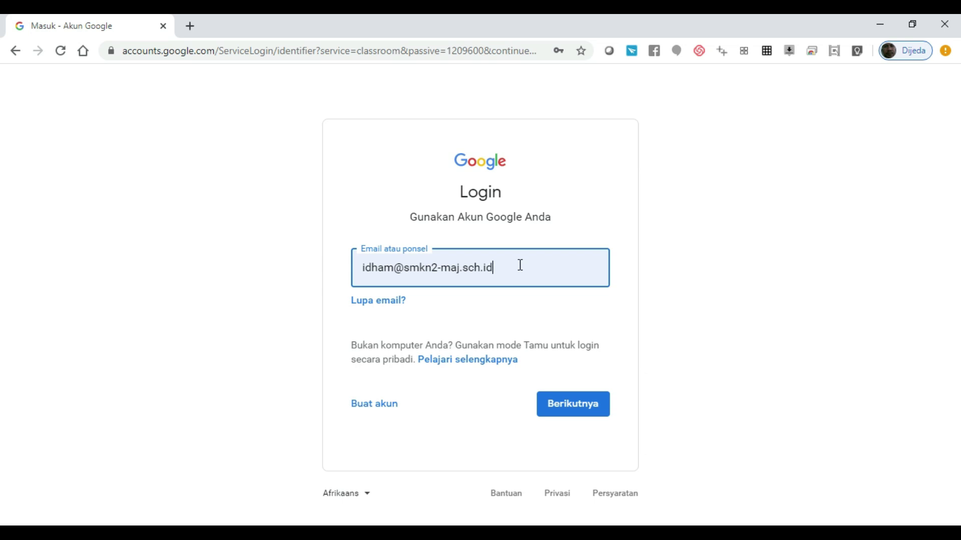
left_click_drag(532, 261, 290, 288)
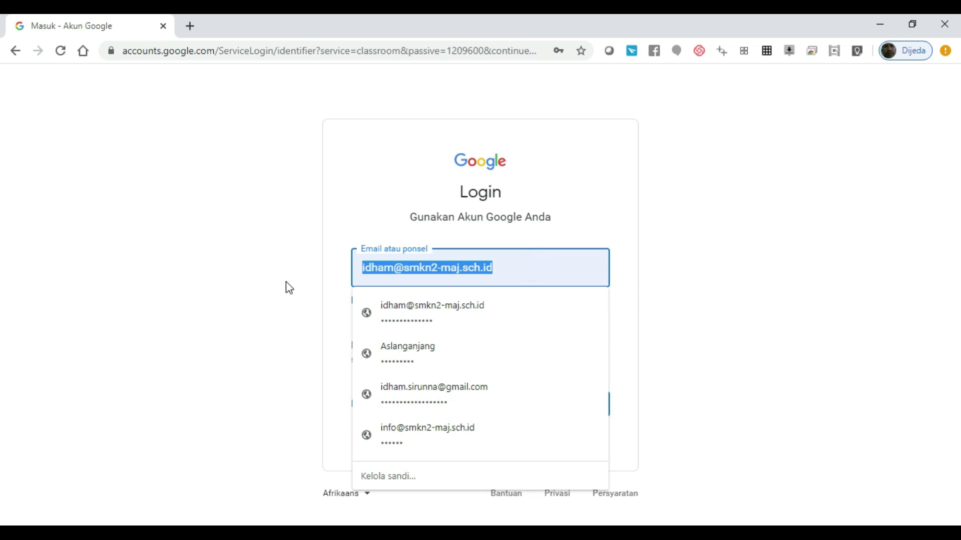
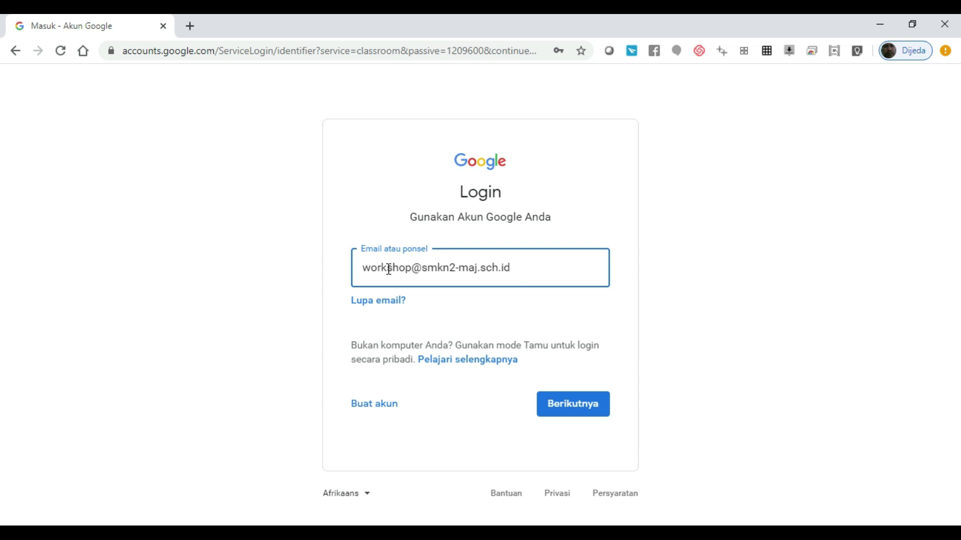
left_click(574, 410)
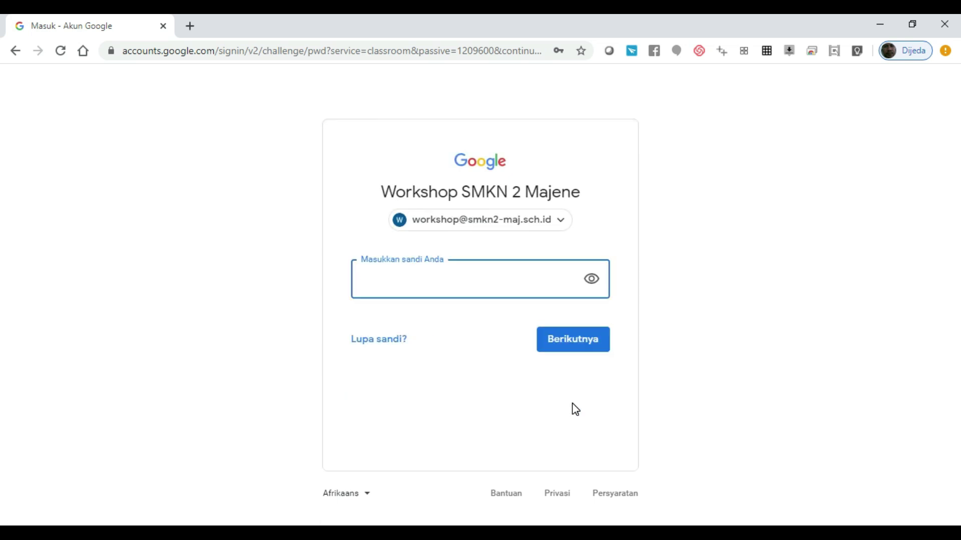
type("••••••••••")
left_click(571, 339)
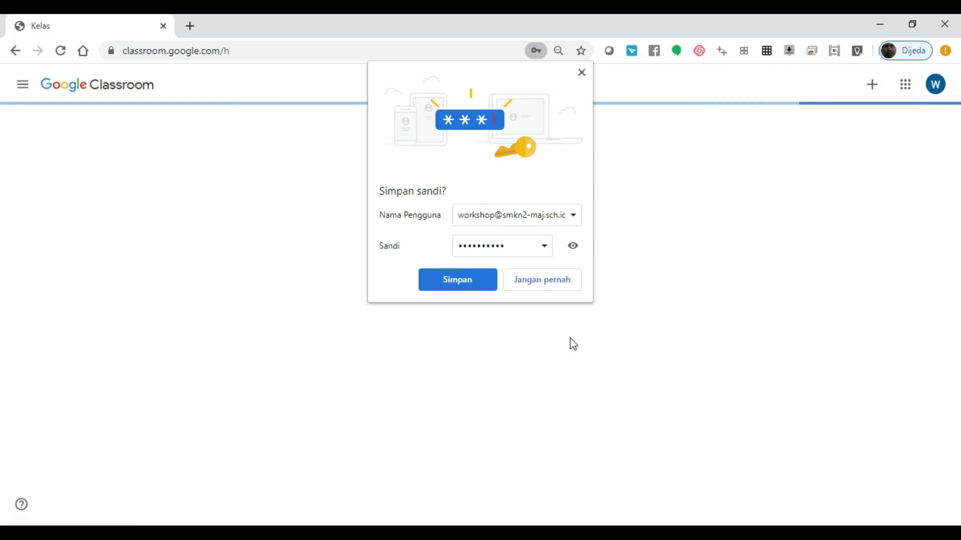
Step: Dismiss the save-password prompt and sign out from the account panel
left_click(581, 73)
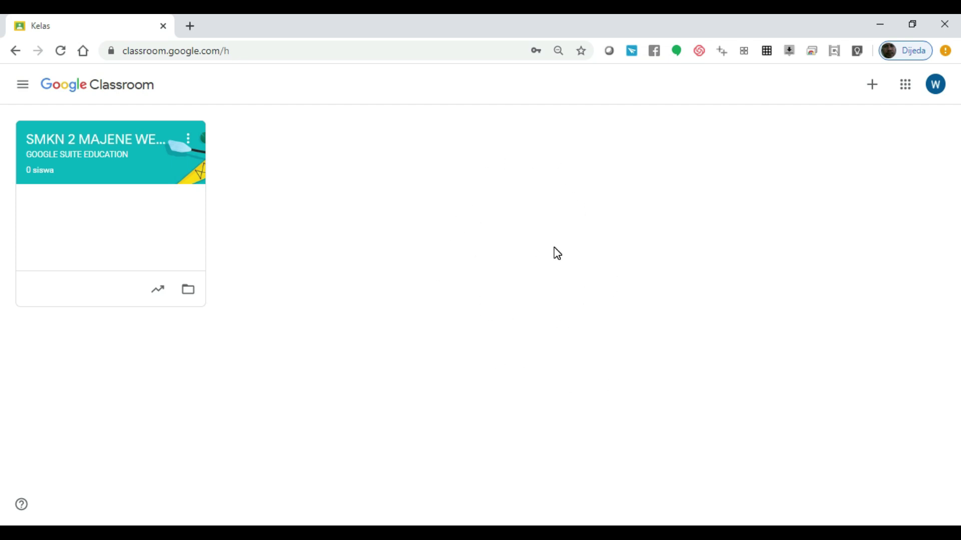
left_click(939, 90)
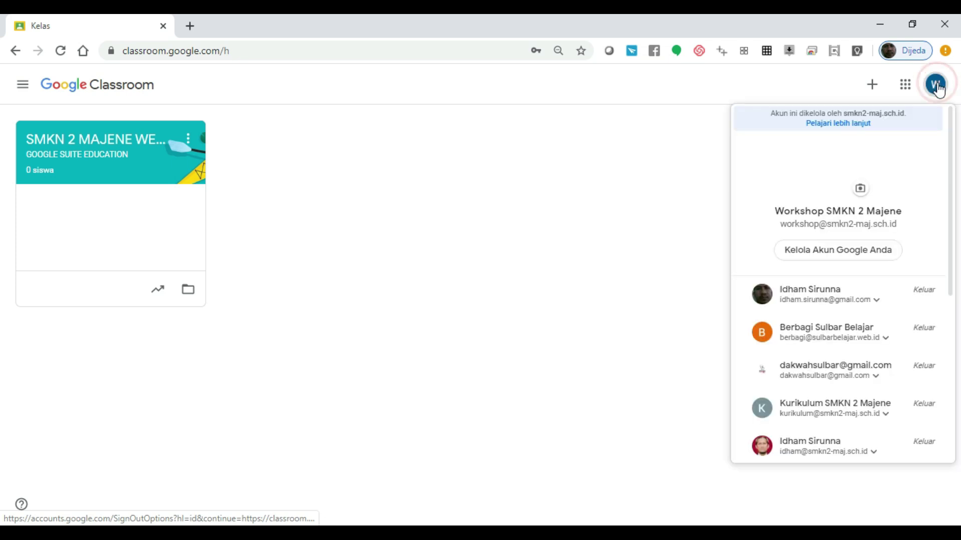
left_click_drag(949, 194, 952, 373)
left_click(841, 410)
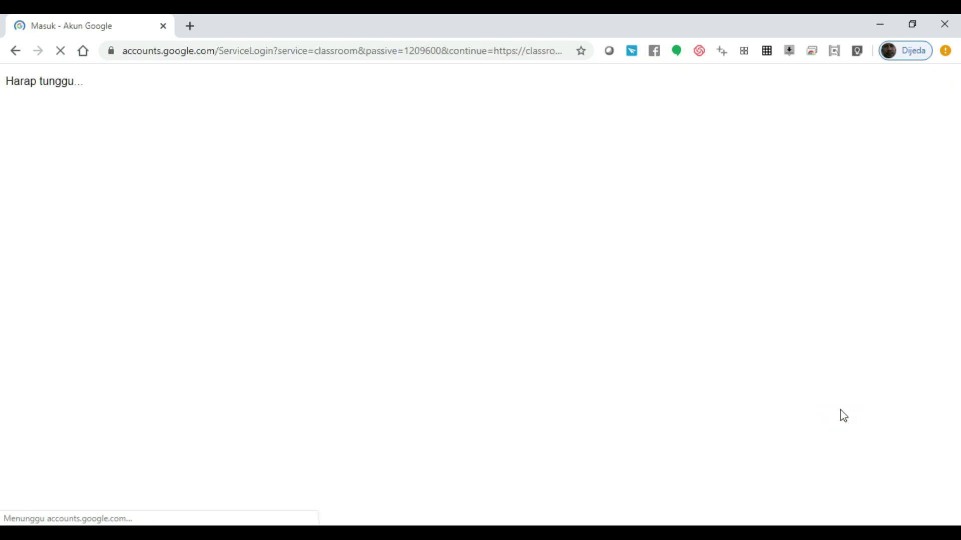
Step: Navigate to gmail.com and scroll to the account choices
left_click(776, 208)
left_click(446, 50)
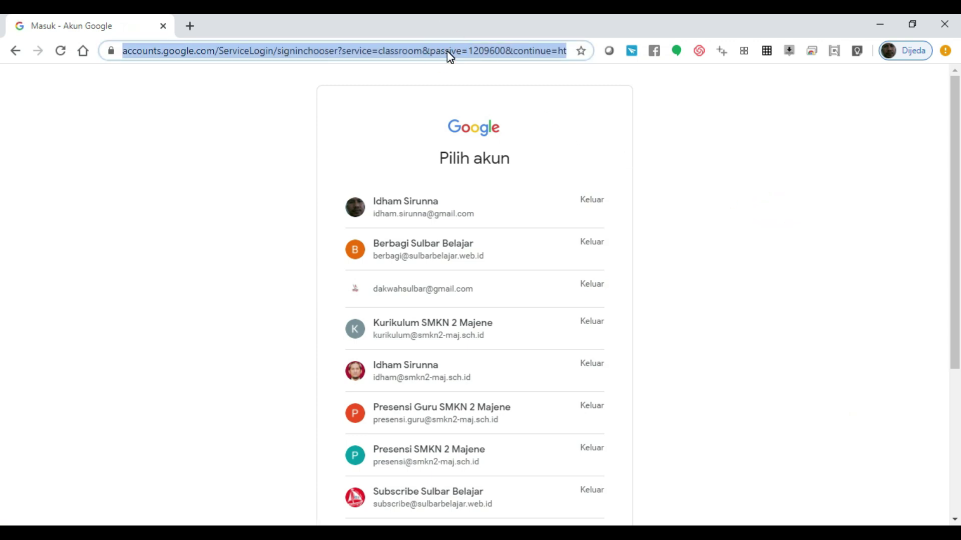
type("gmail")
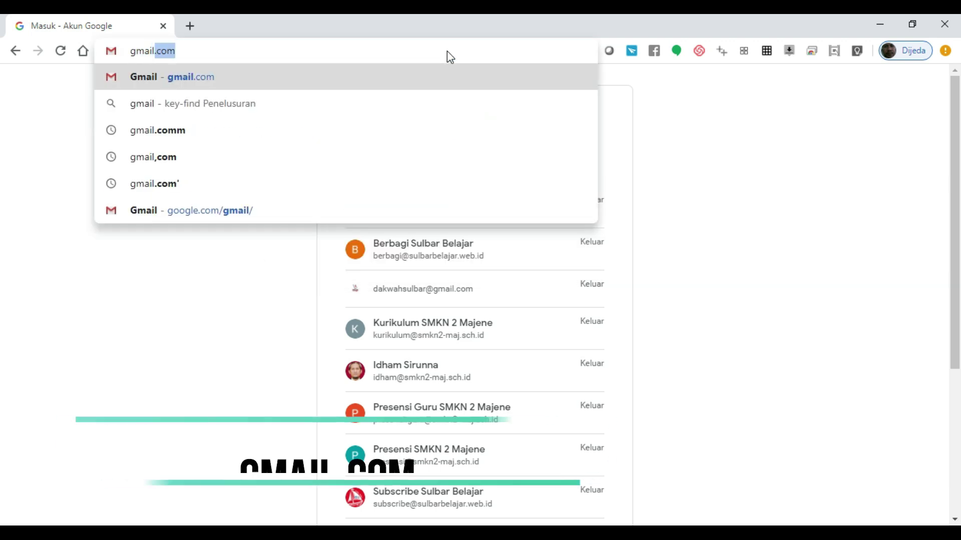
type(".com")
key("Return")
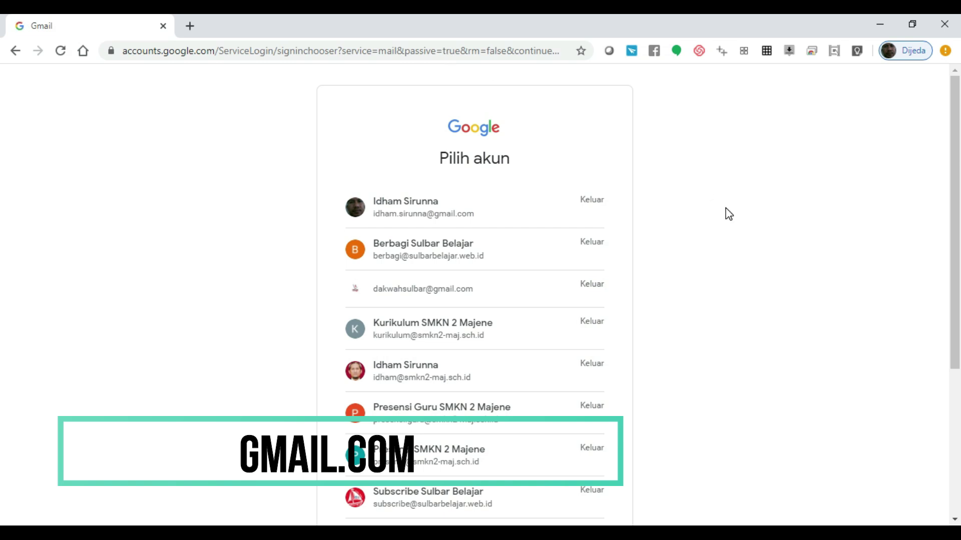
left_click_drag(954, 146, 957, 325)
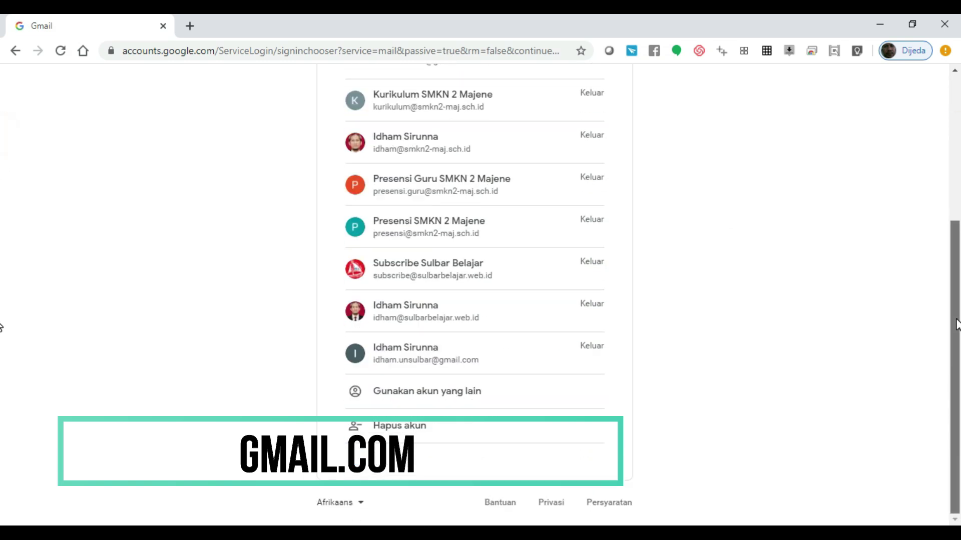
Step: Choose to use another account and enter the workshop account's email
left_click(466, 395)
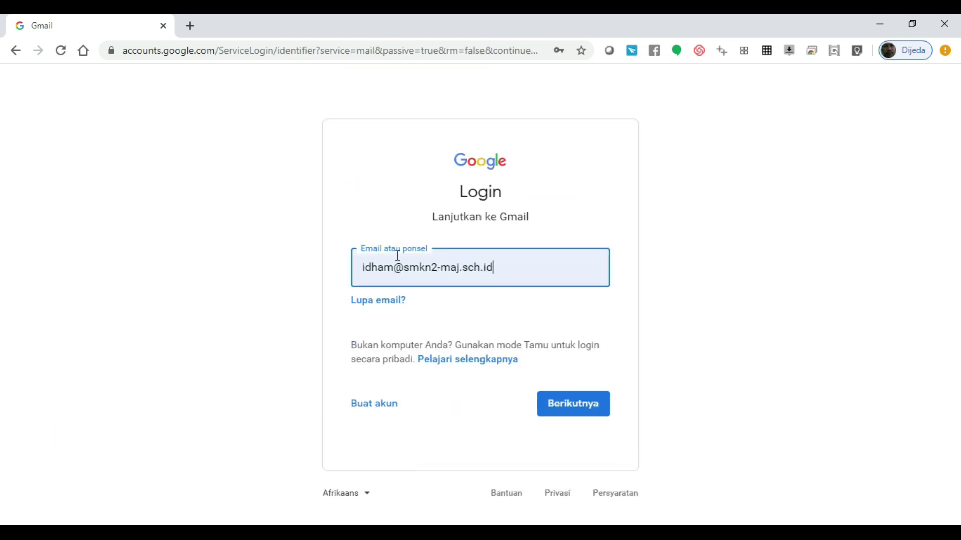
left_click(393, 266)
double_click(393, 265)
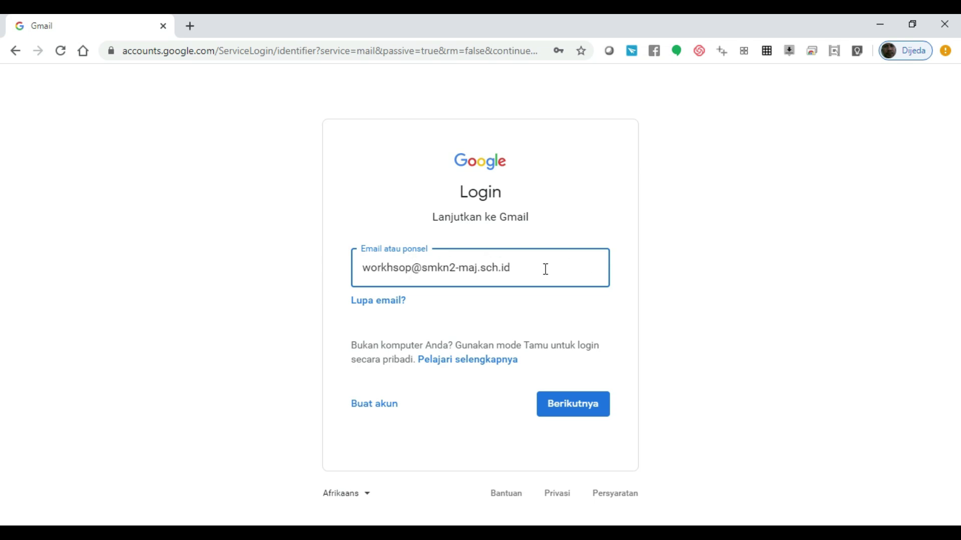
left_click(546, 270)
left_click(635, 279)
left_click(567, 406)
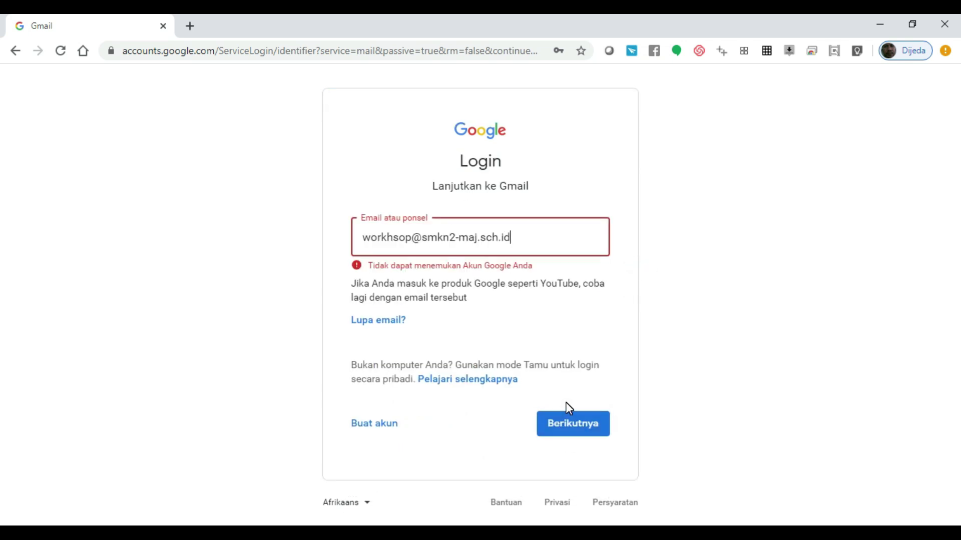
Step: Correct the typo in the workshop email, then enter the account password
left_click(398, 239)
key("BackSpace")
key("BackSpace")
type("sh")
left_click(564, 427)
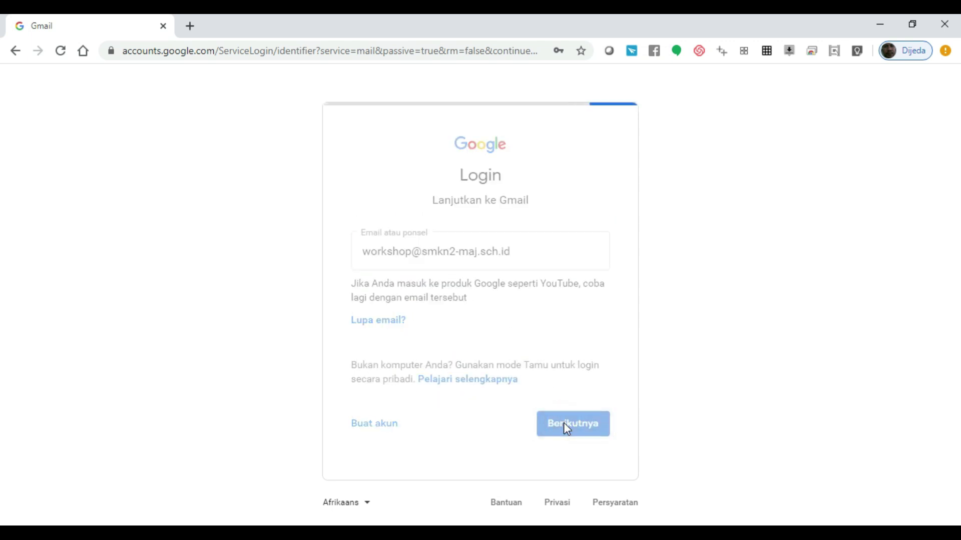
type("••••••••••")
key("Return")
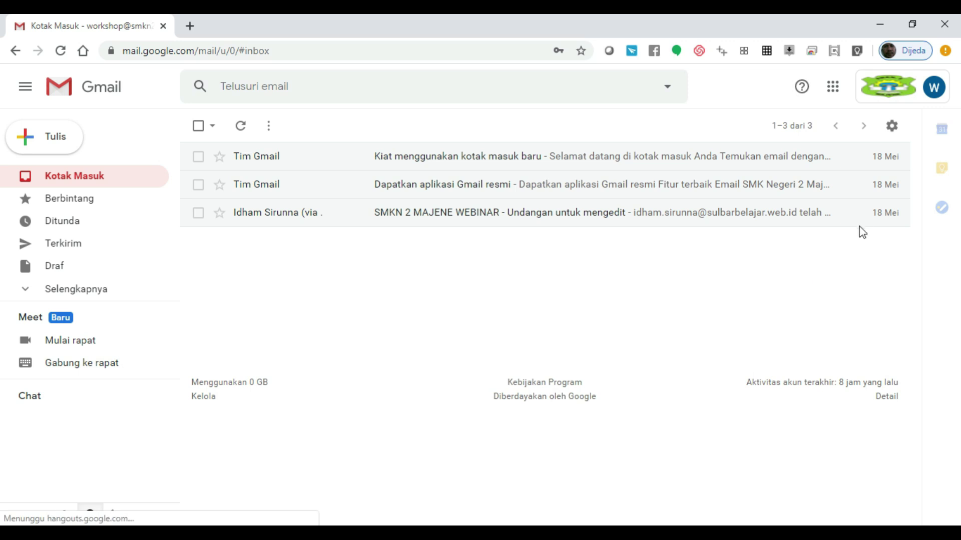
Step: Refresh Kotak Masuk and show the Google apps launcher
left_click(85, 171)
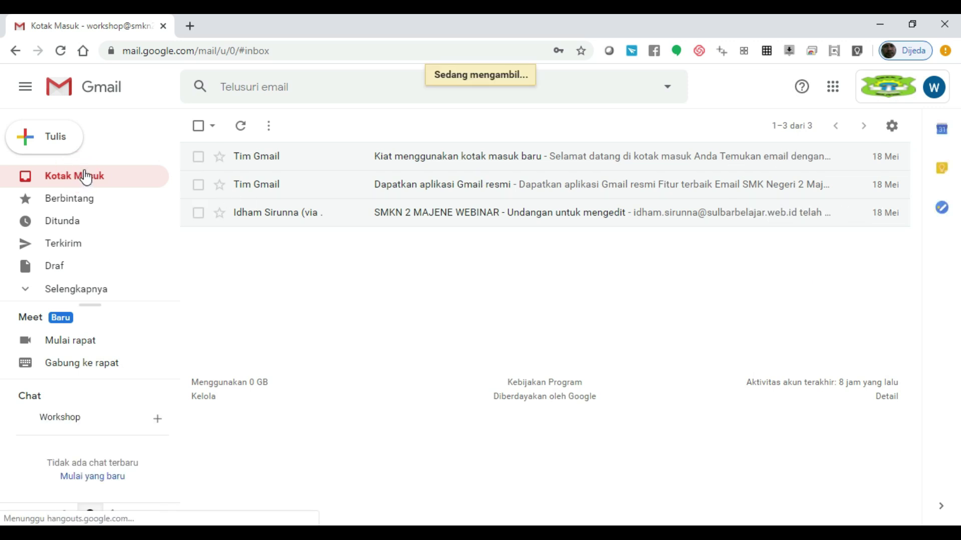
left_click(837, 95)
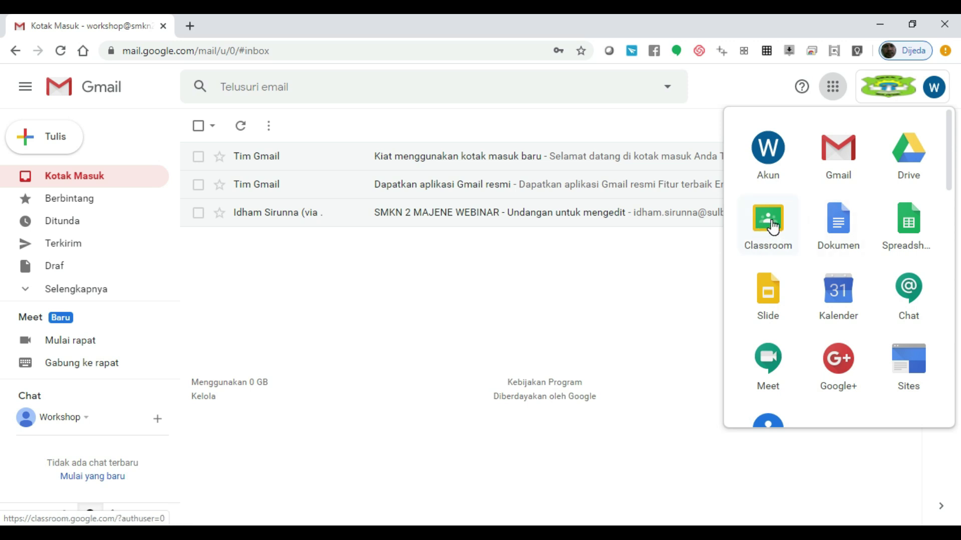
left_click(773, 226)
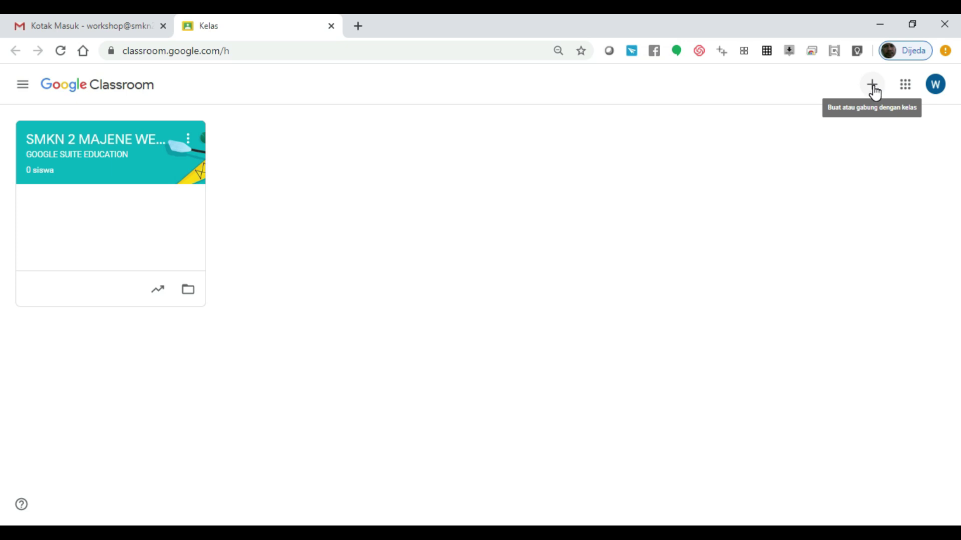
Step: Choose 'Buat kelas' from the + menu
left_click(873, 90)
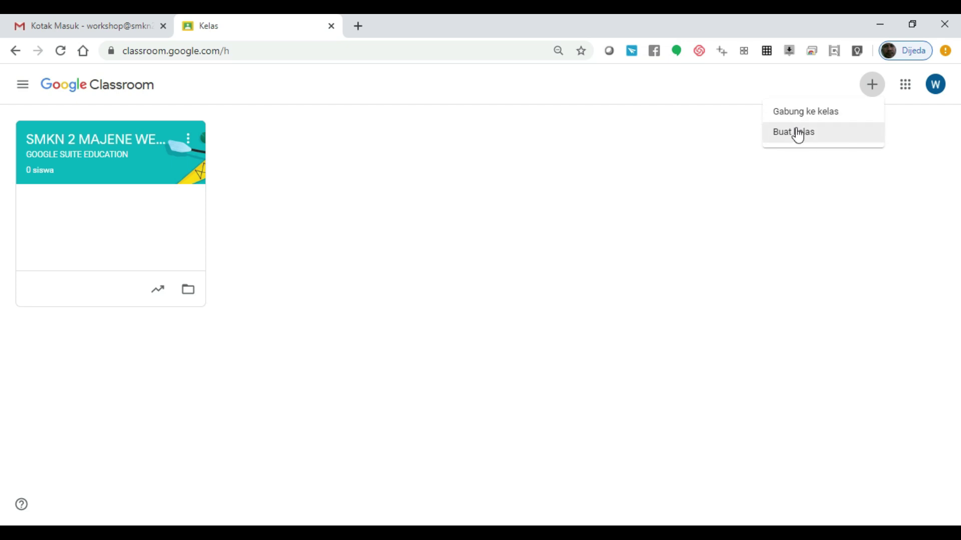
left_click(802, 134)
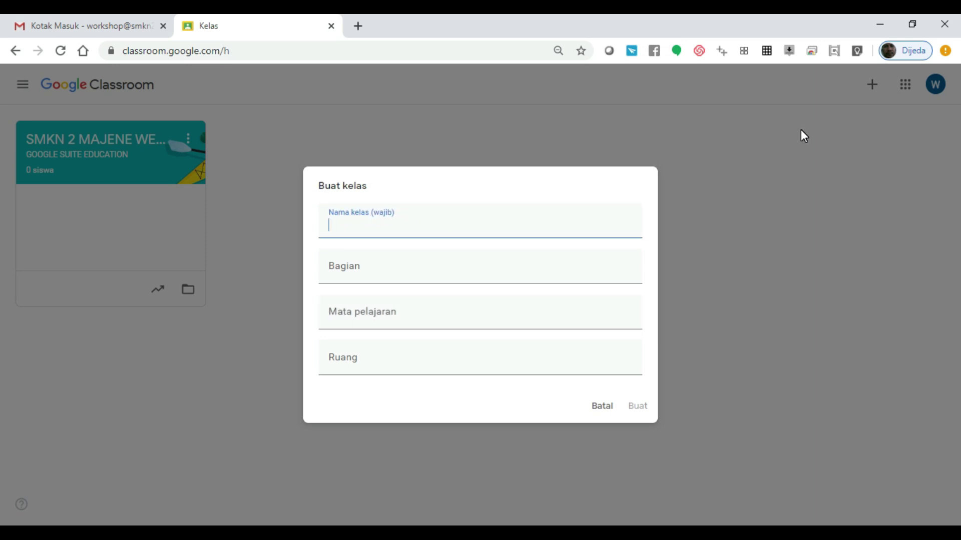
Step: Enter 'X TKJ 1' as the class name, trimming off the added program name
left_click(352, 230)
type("x")
key("BackSpace")
type("X TKJ 1")
left_click(393, 226)
type("-")
type("B")
key("BackSpace")
type("A")
key("BackSpace")
type("B")
key("BackSpace")
type("ADMIS")
key("BackSpace")
type("NISTRASI SS")
key("BackSpace")
type("ISTEM JARINGAN")
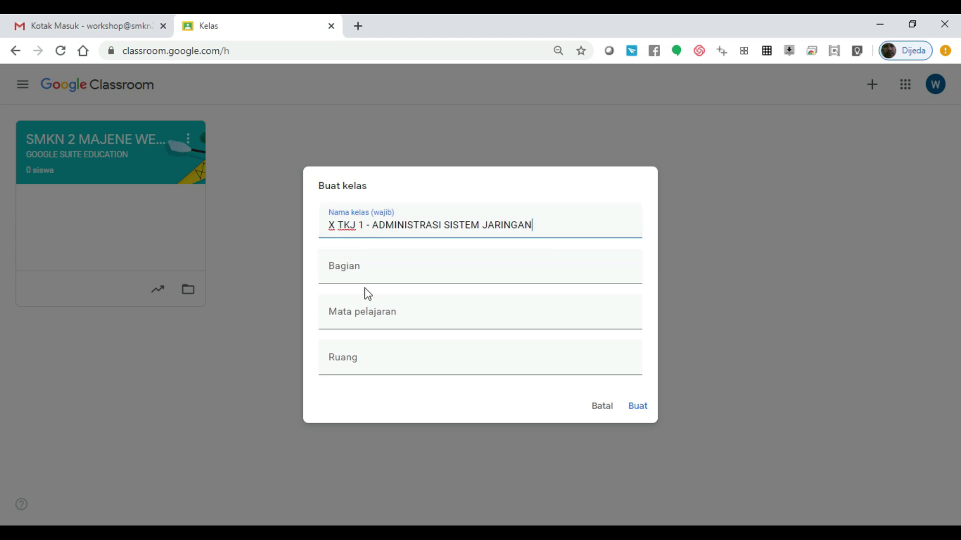
key("BackSpace")
key("BackSpace")
key("BackSpace")
key("BackSpace")
key("BackSpace")
key("BackSpace")
key("BackSpace")
key("BackSpace")
key("BackSpace")
key("BackSpace")
key("BackSpace")
key("BackSpace")
key("BackSpace")
key("BackSpace")
key("BackSpace")
key("BackSpace")
key("BackSpace")
key("BackSpace")
key("BackSpace")
key("BackSpace")
key("BackSpace")
key("BackSpace")
key("BackSpace")
key("BackSpace")
key("BackSpace")
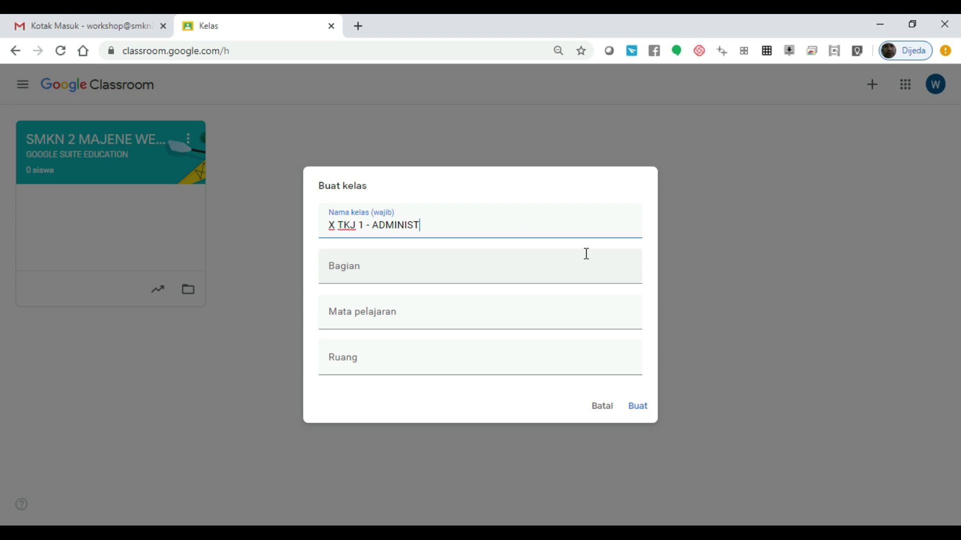
key("BackSpace")
Step: Enter 'TP 2020/2021' as the section
left_click(456, 273)
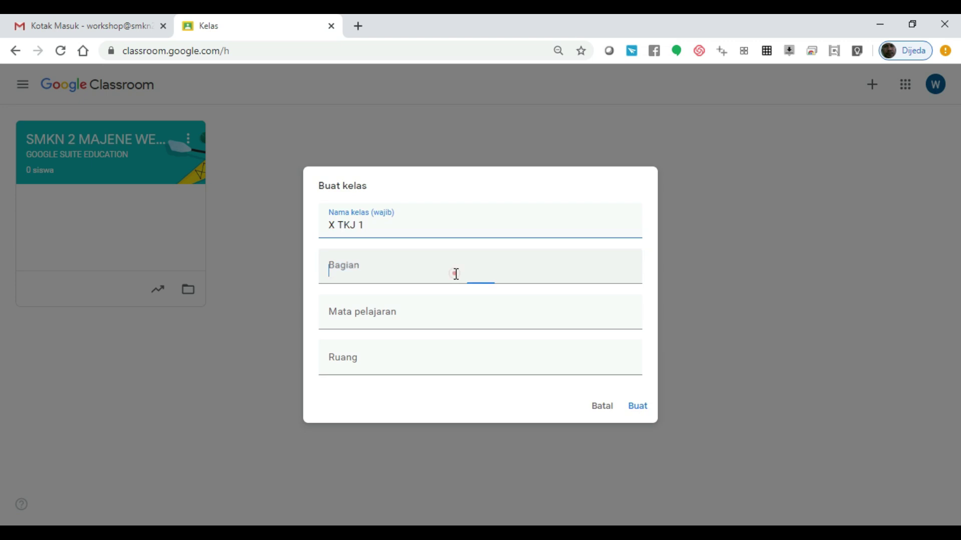
type("TAHUN PELAJARAN 2020")
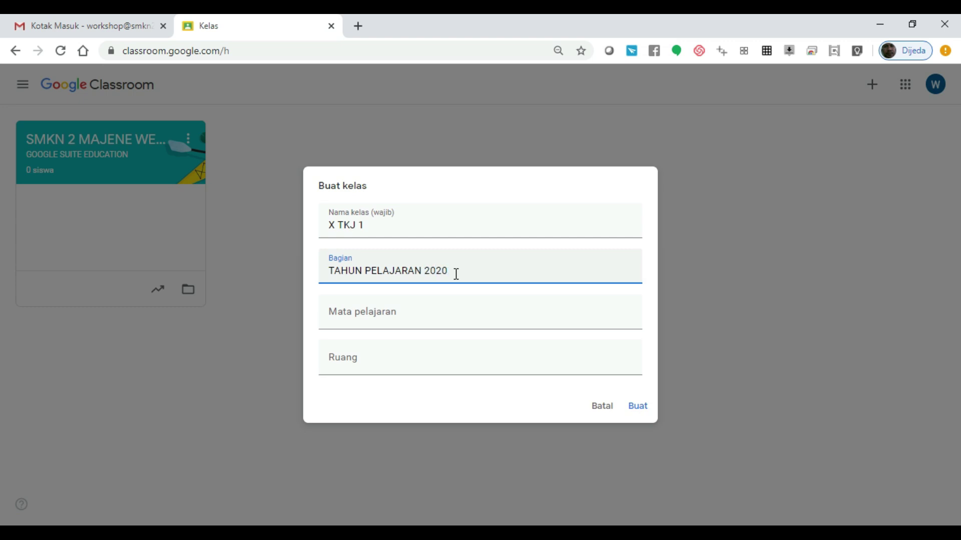
key("BackSpace")
key("BackSpace")
key("BackSpace")
key("BackSpace")
key("BackSpace")
key("BackSpace")
key("BackSpace")
key("BackSpace")
key("BackSpace")
key("BackSpace")
key("BackSpace")
key("BackSpace")
key("BackSpace")
key("BackSpace")
key("BackSpace")
key("BackSpace")
key("BackSpace")
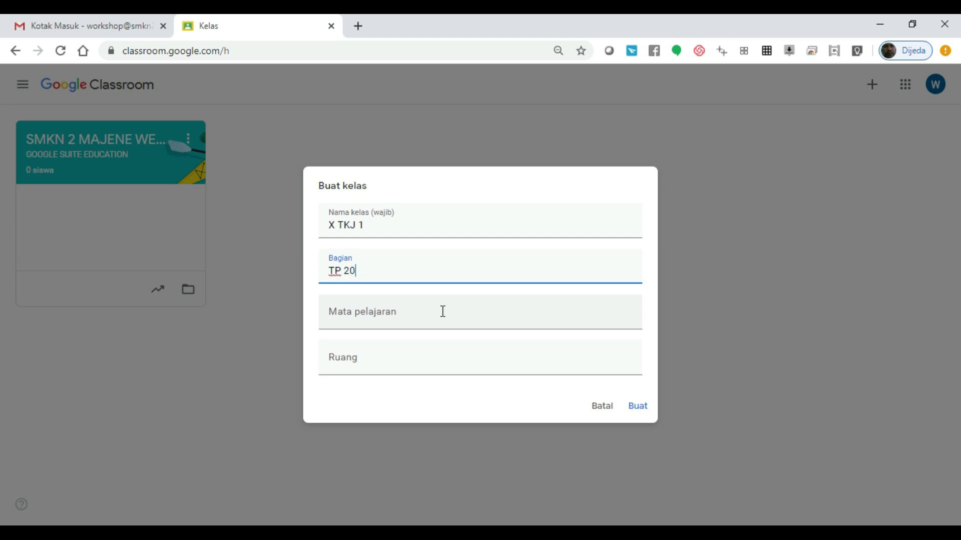
type("/2021")
Step: Set the subject to 'Bahasa Indonesia' and create the class
left_click(397, 315)
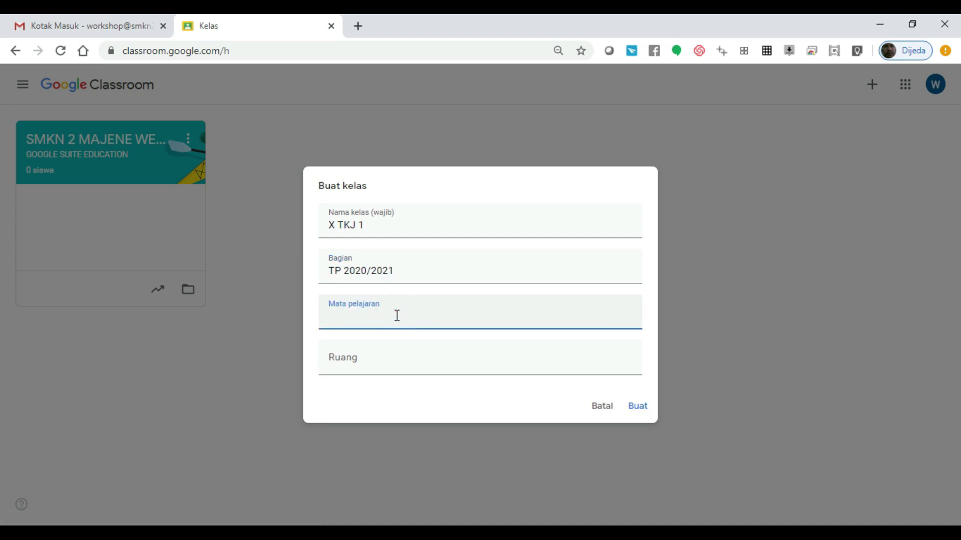
type("Bahasa Indonesia")
left_click(381, 366)
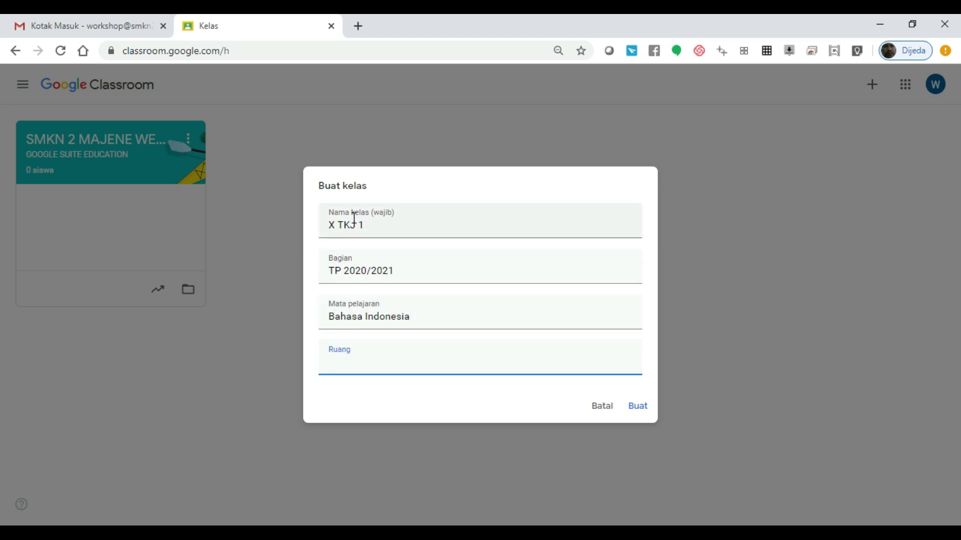
left_click_drag(381, 222, 322, 227)
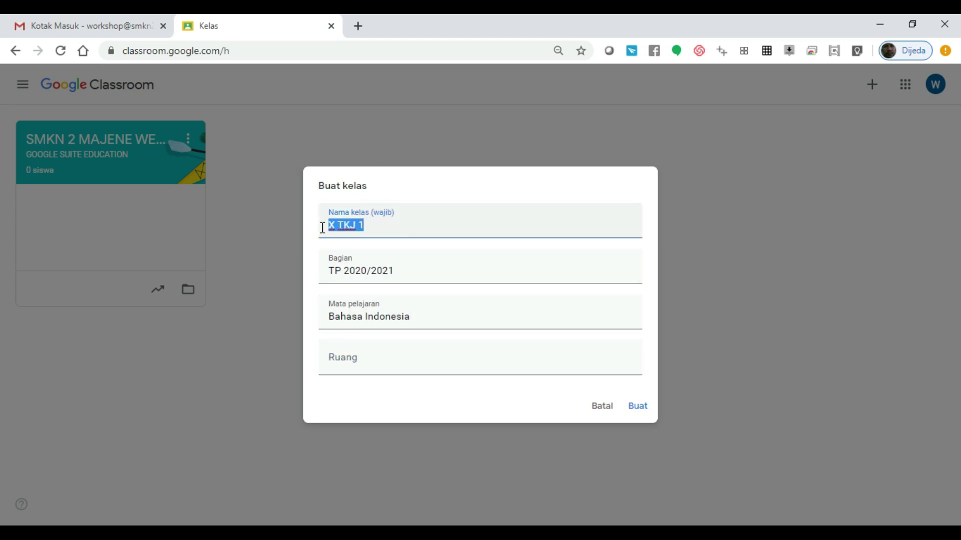
left_click(394, 221)
left_click(360, 361)
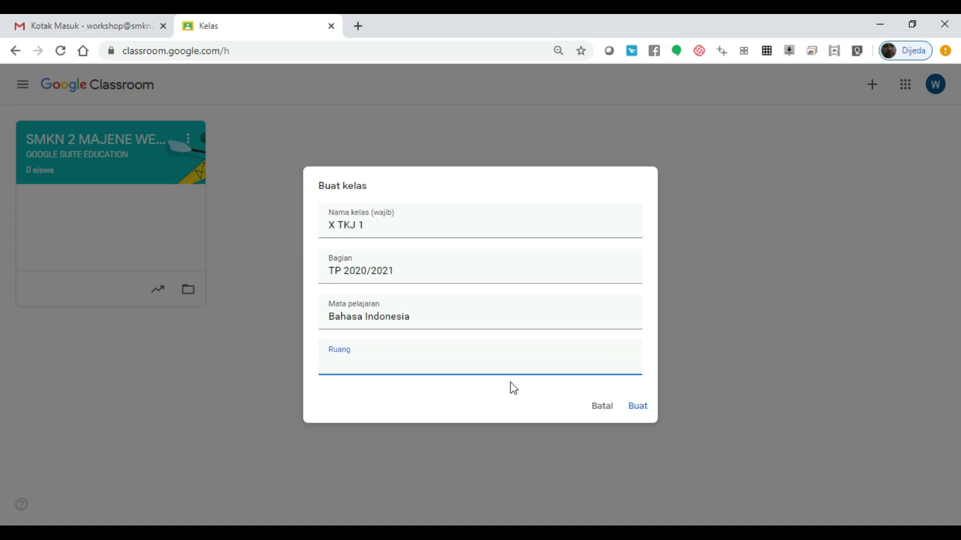
left_click(642, 413)
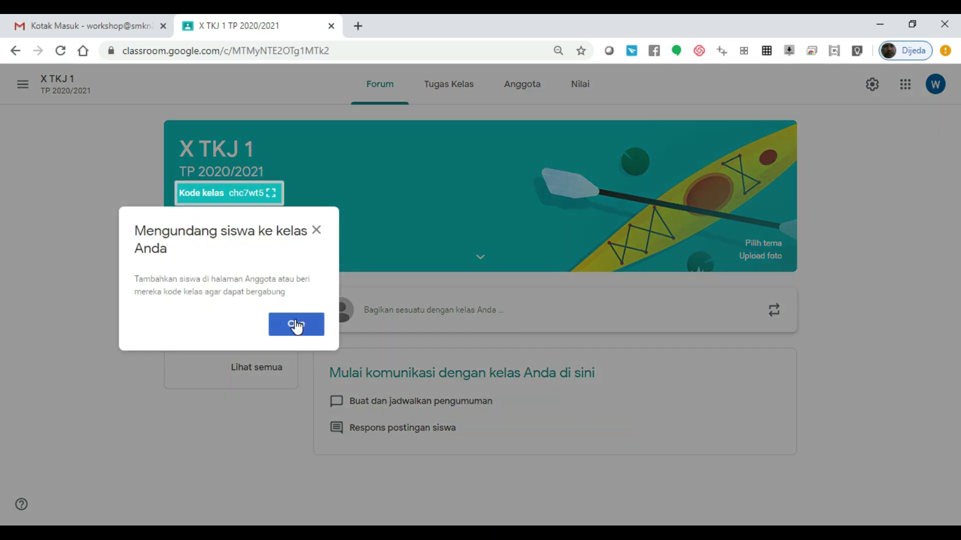
Step: Dismiss the invite-students notice and bring up the class theme gallery
left_click(296, 325)
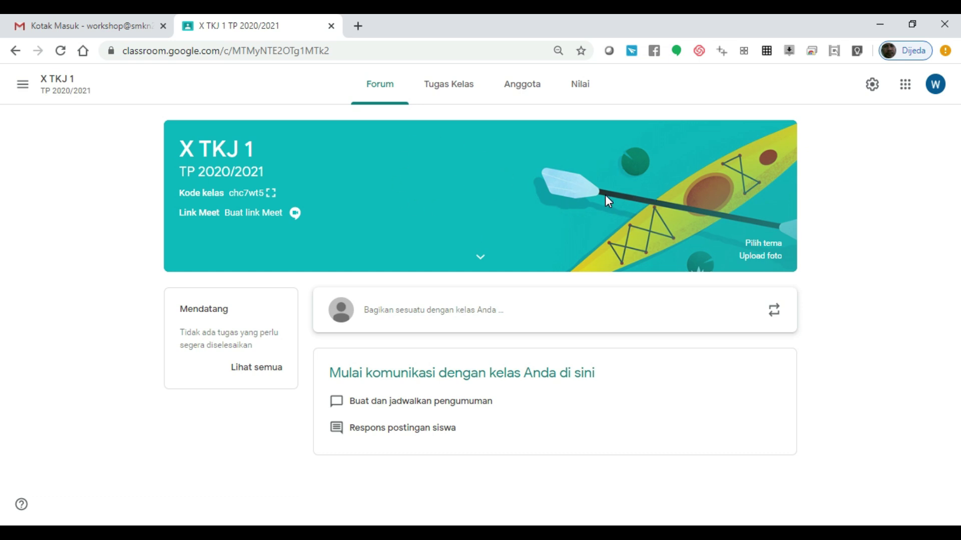
left_click(764, 245)
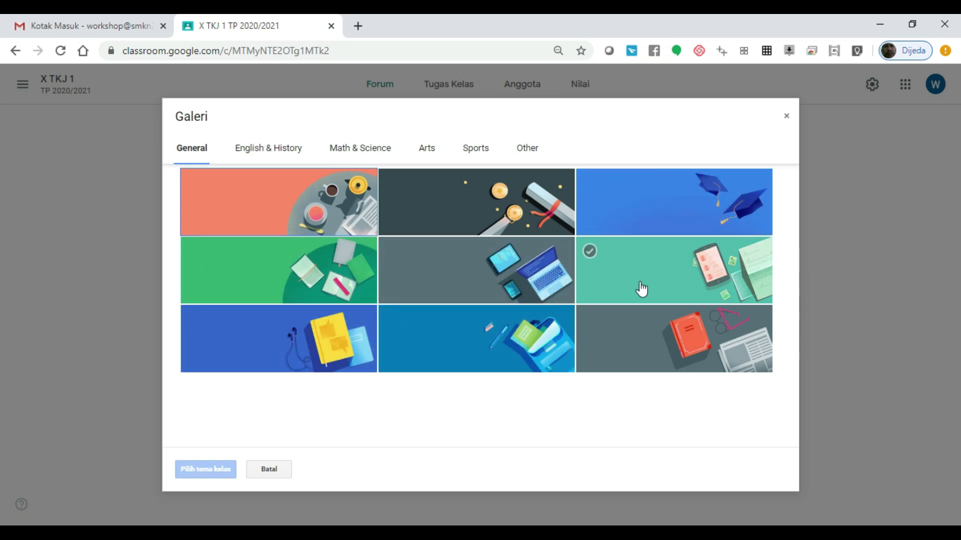
Step: Browse the theme categories, then apply the teal phone-and-notes General theme to X TKJ 1
left_click(685, 267)
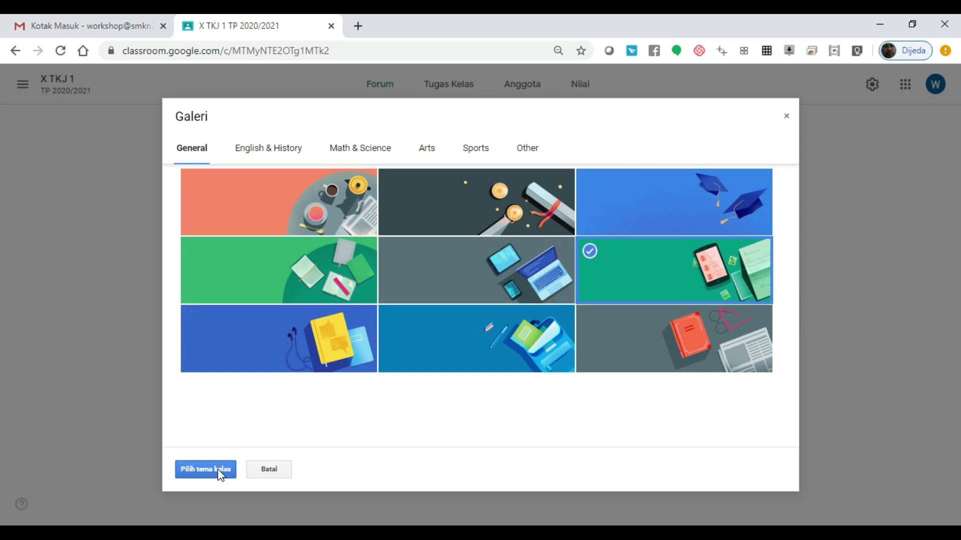
left_click(268, 150)
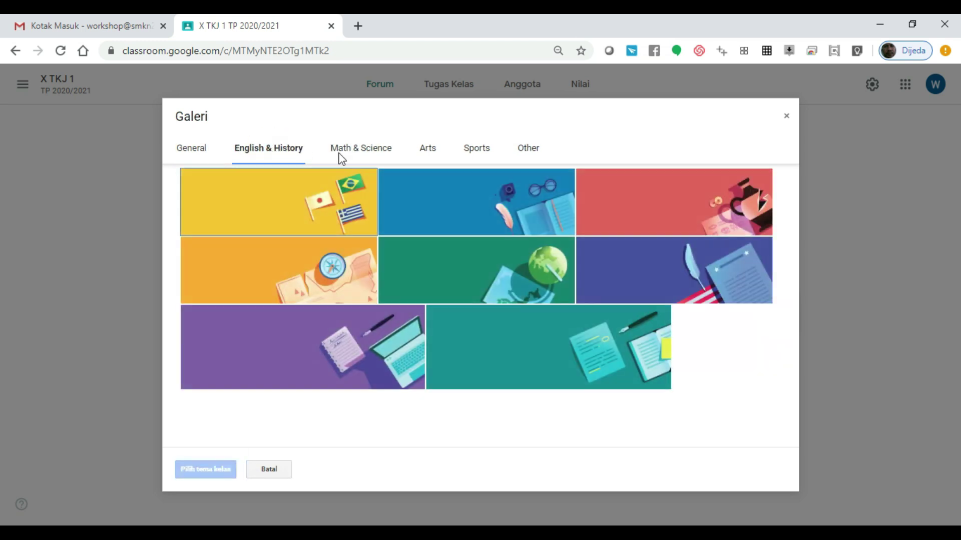
left_click(426, 154)
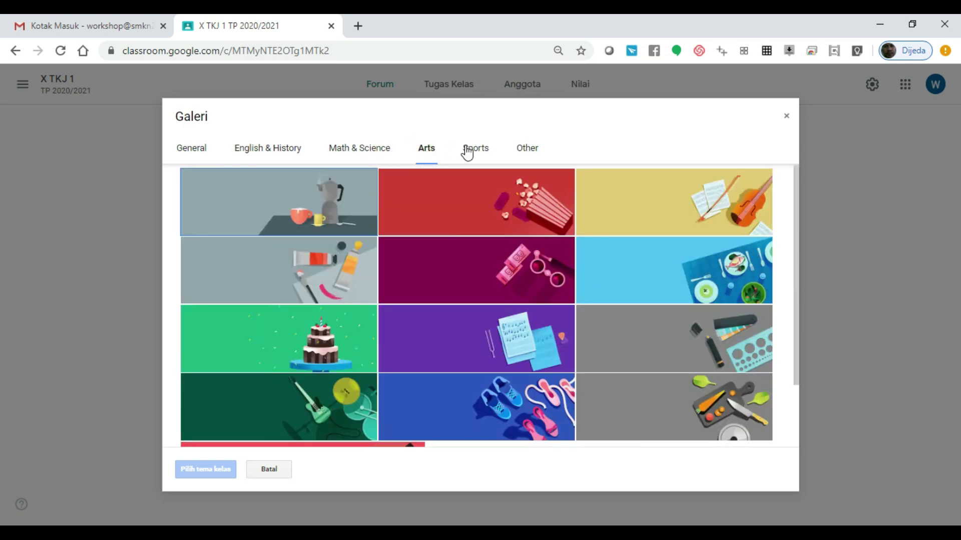
left_click(479, 151)
left_click(527, 149)
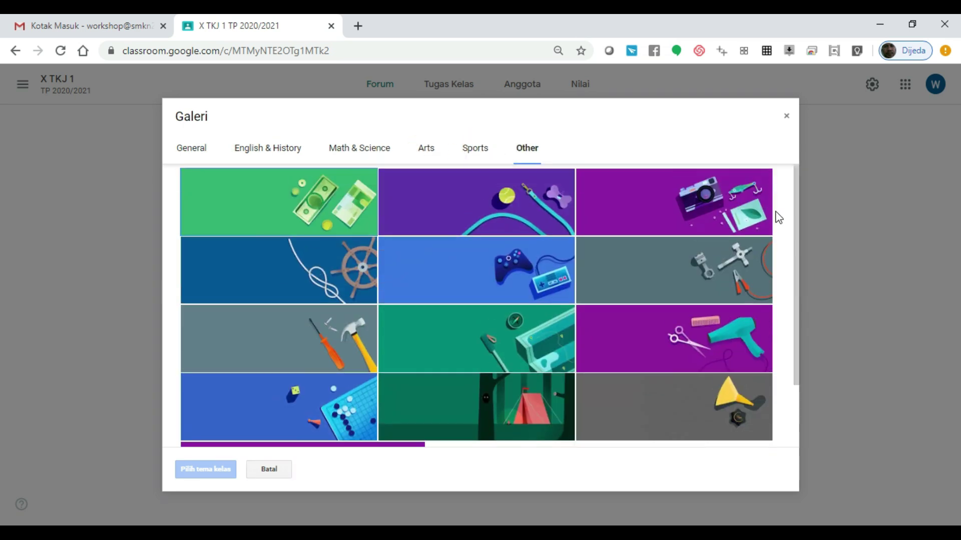
left_click(205, 151)
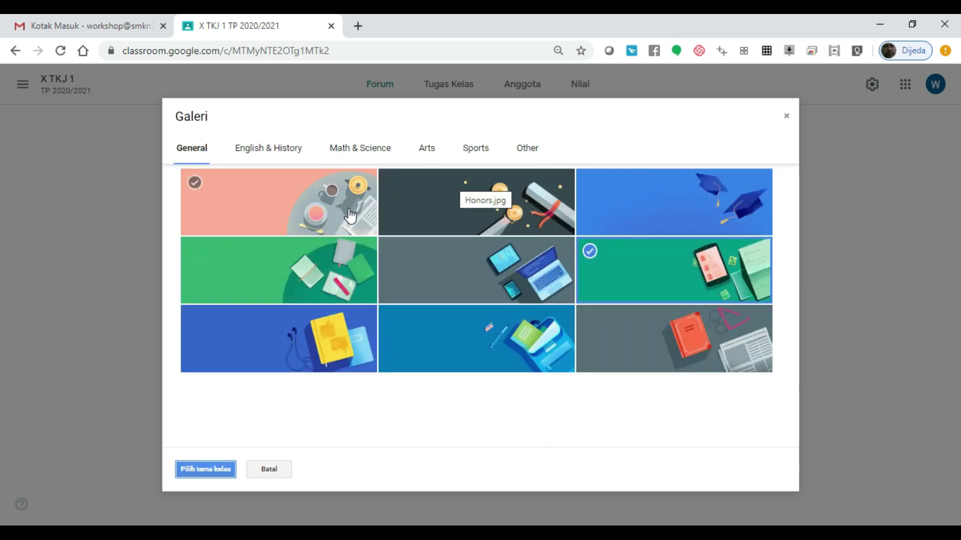
left_click(660, 270)
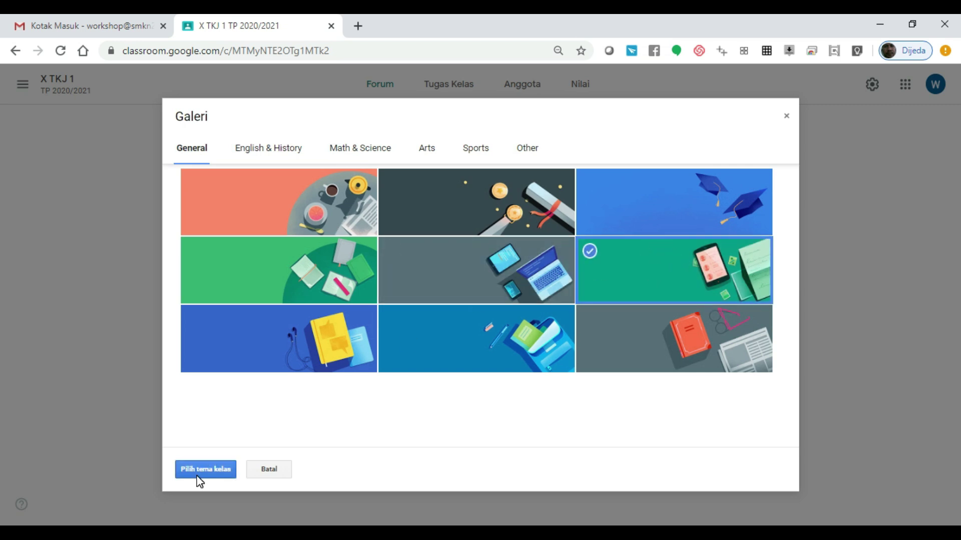
left_click(199, 473)
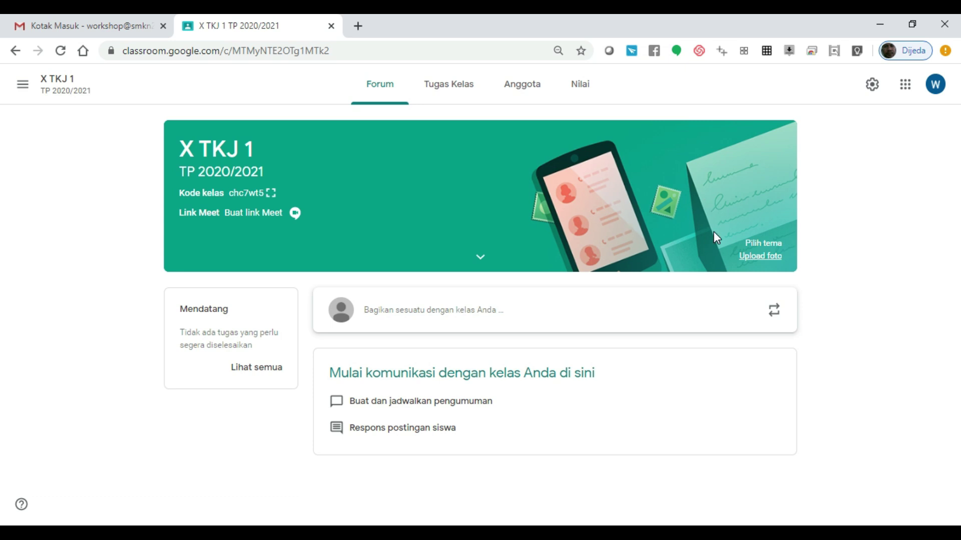
Step: Upload 'header sulbar belajar.jpg' as a custom banner photo for the class
left_click(751, 257)
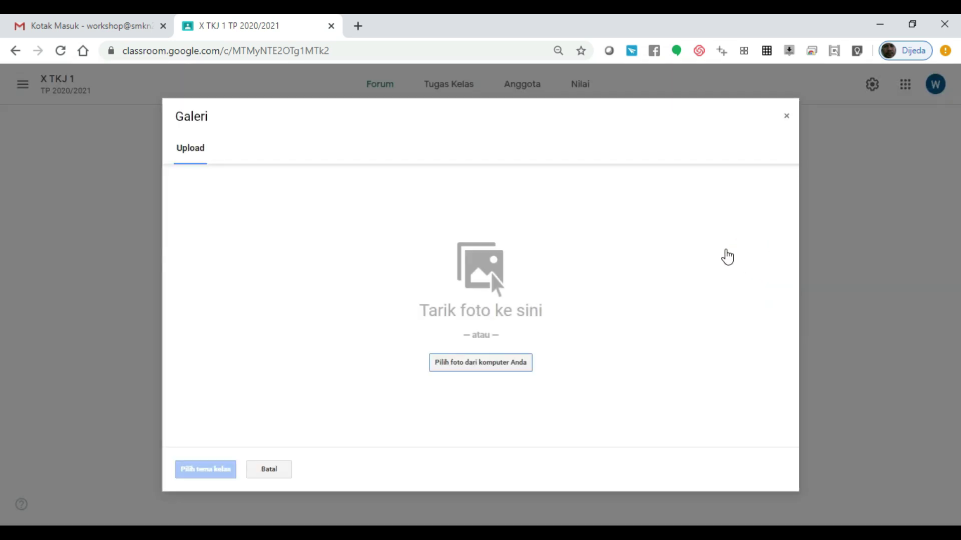
left_click(455, 370)
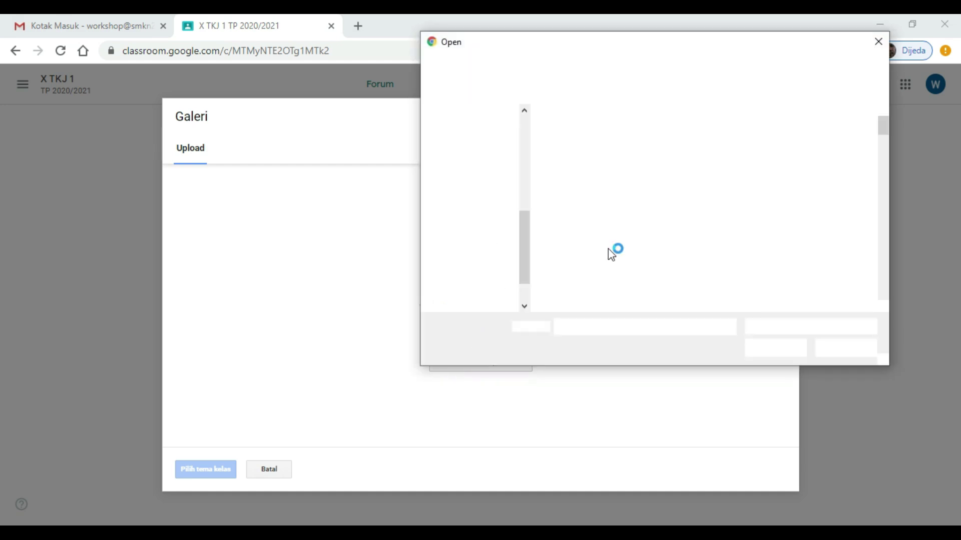
left_click_drag(883, 125, 882, 180)
left_click(827, 158)
left_click(777, 349)
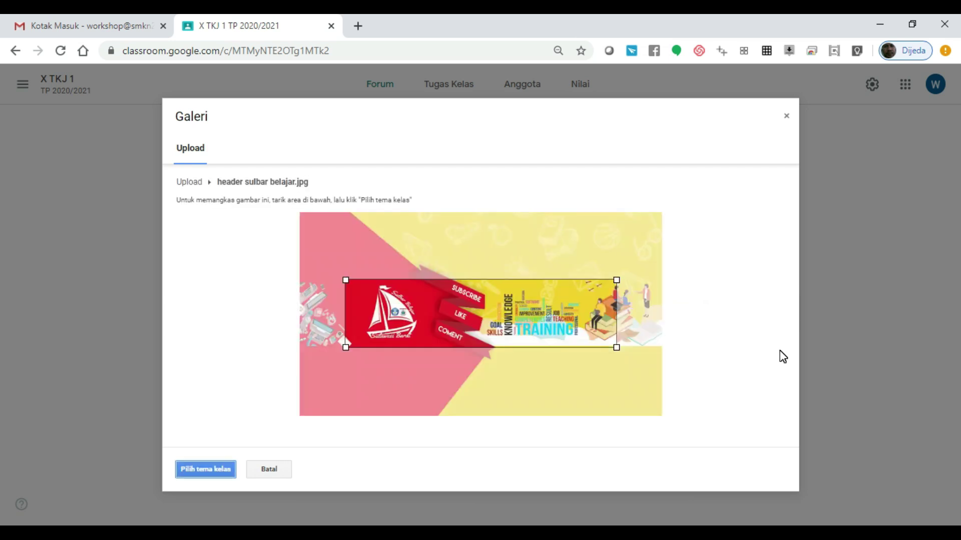
Step: Widen and shift the crop box to fit the image, then apply it as the class theme
left_click_drag(615, 351, 662, 366)
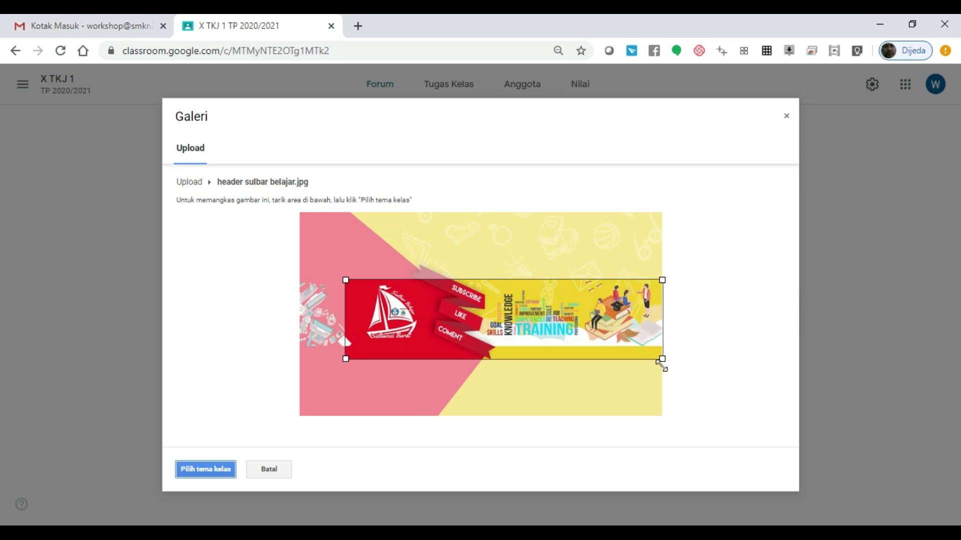
left_click_drag(346, 359, 308, 376)
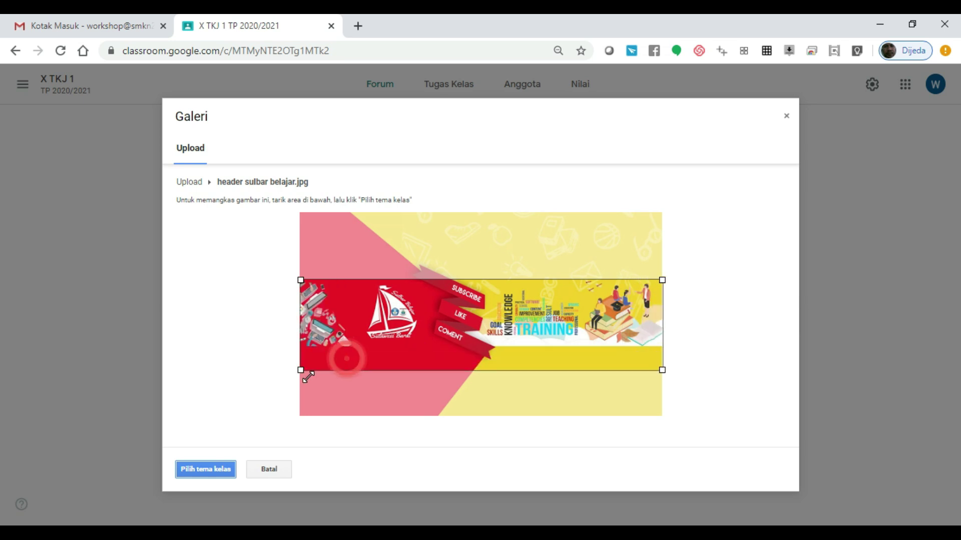
left_click_drag(334, 294, 335, 286)
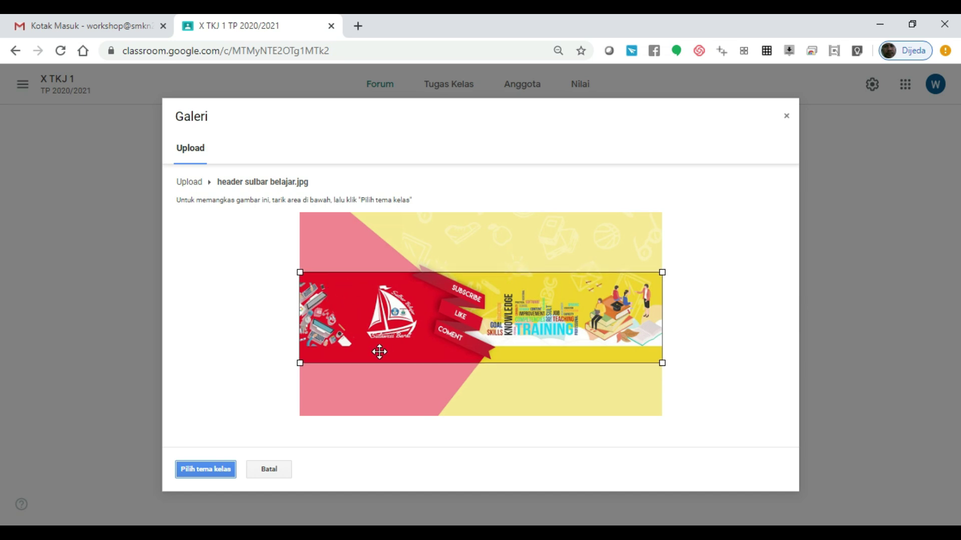
left_click(219, 469)
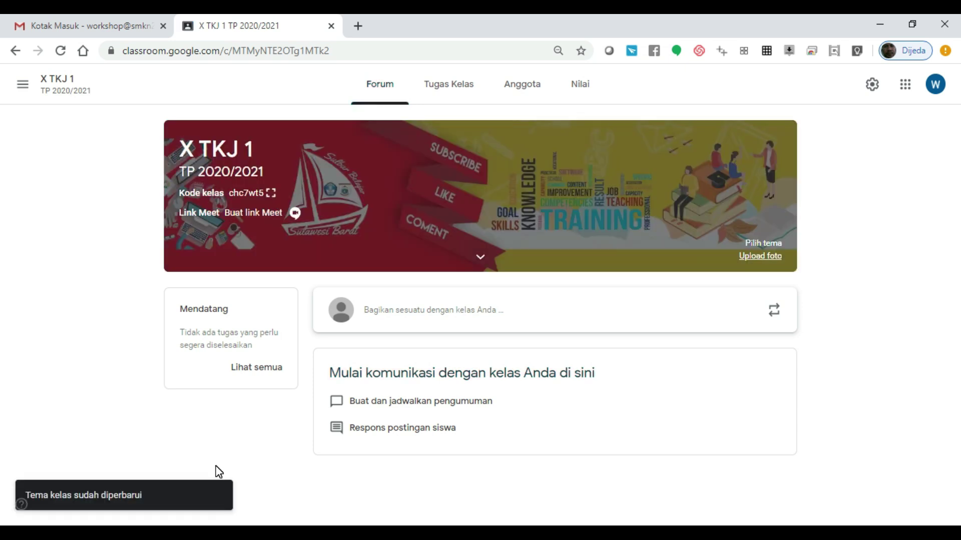
left_click(763, 243)
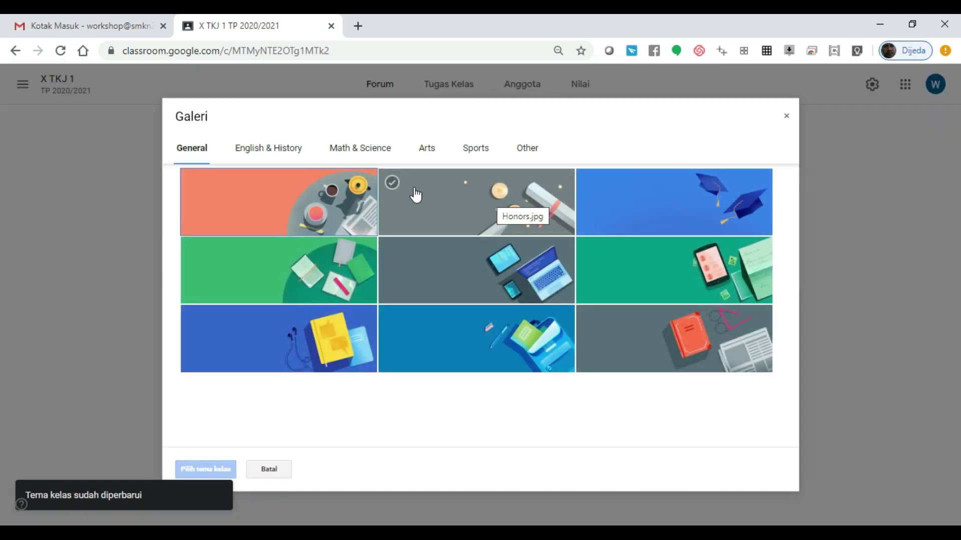
left_click(275, 146)
left_click(360, 148)
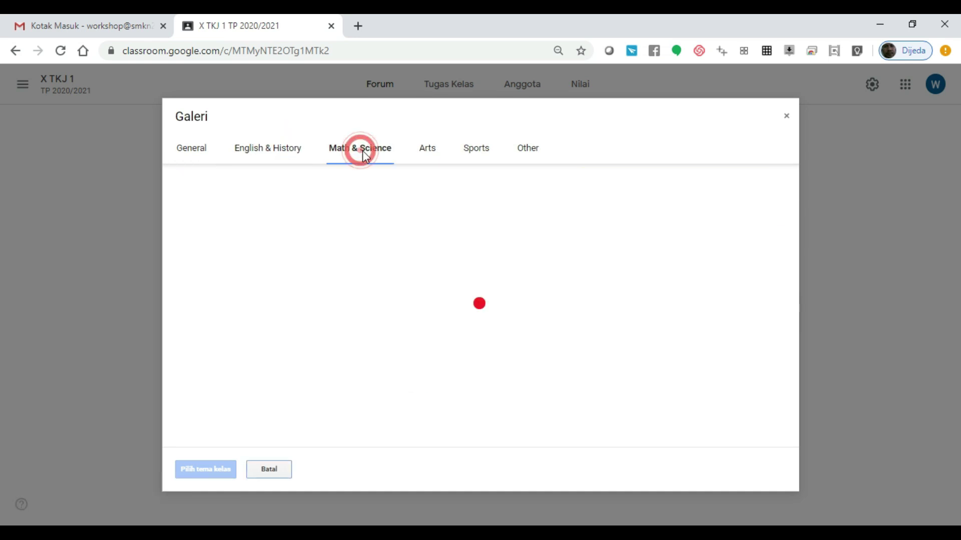
left_click(433, 151)
left_click(476, 153)
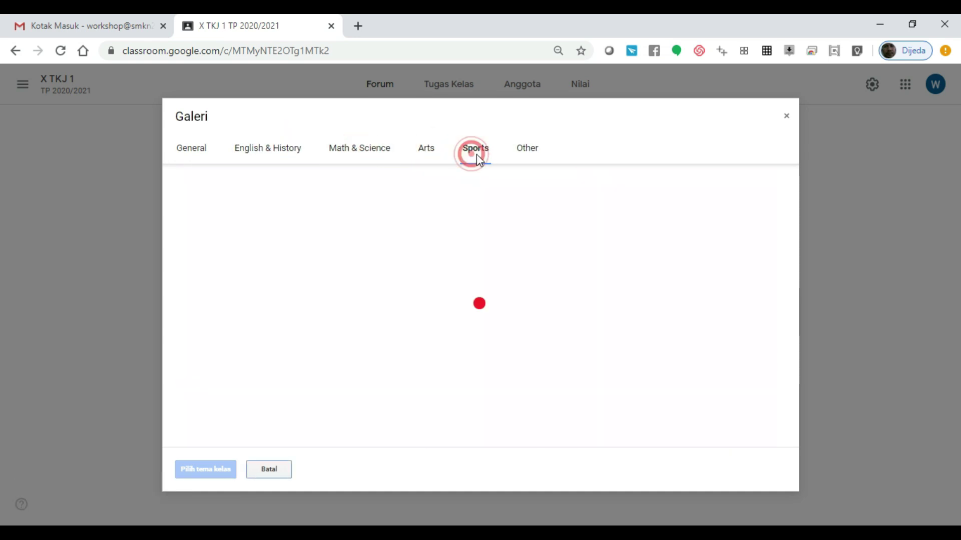
left_click(522, 154)
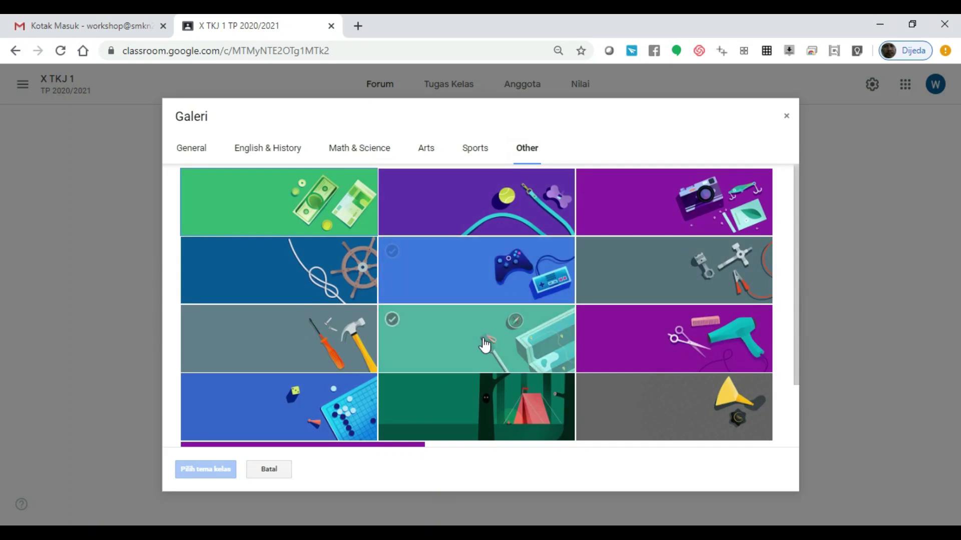
left_click(196, 151)
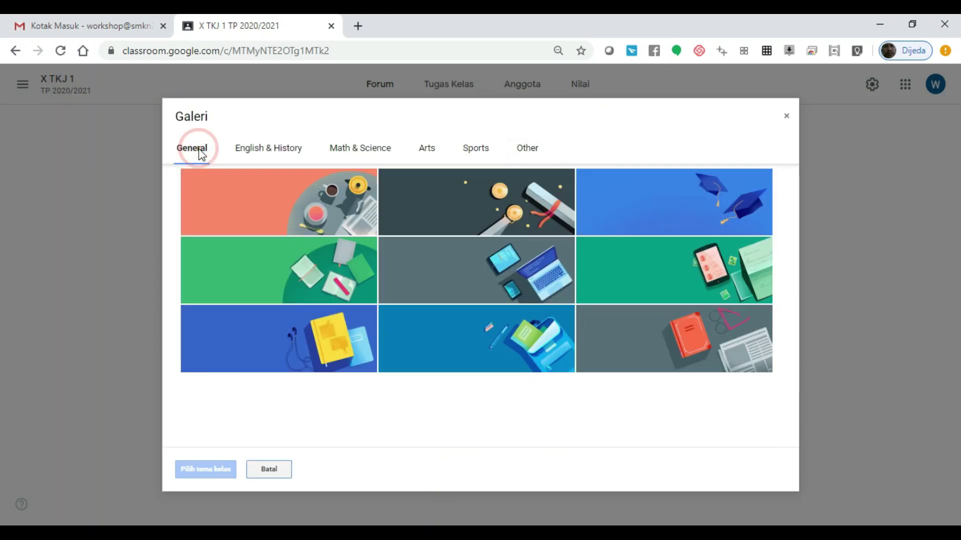
left_click(271, 471)
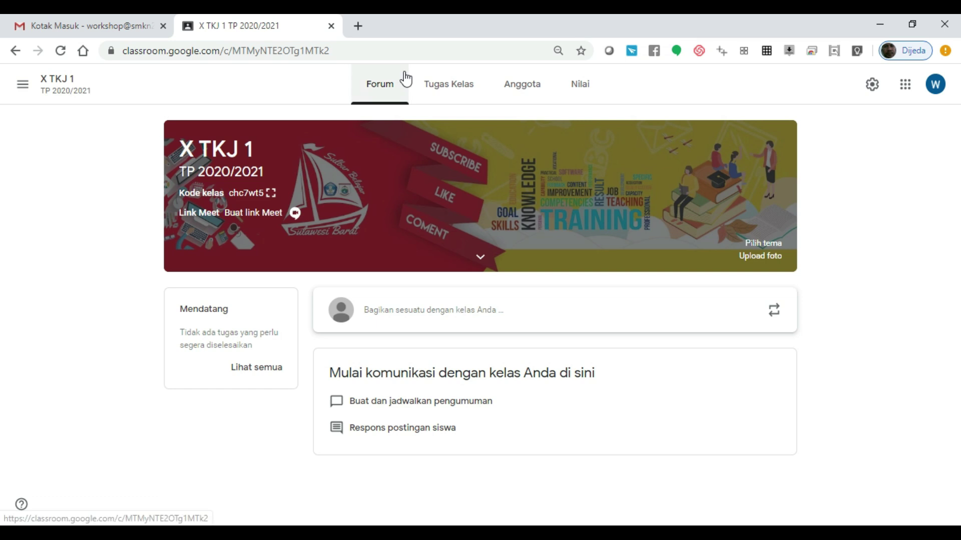
Step: Browse the Tugas Kelas, Anggota and Nilai tabs, then return to Forum
left_click(362, 86)
left_click(448, 89)
left_click(533, 95)
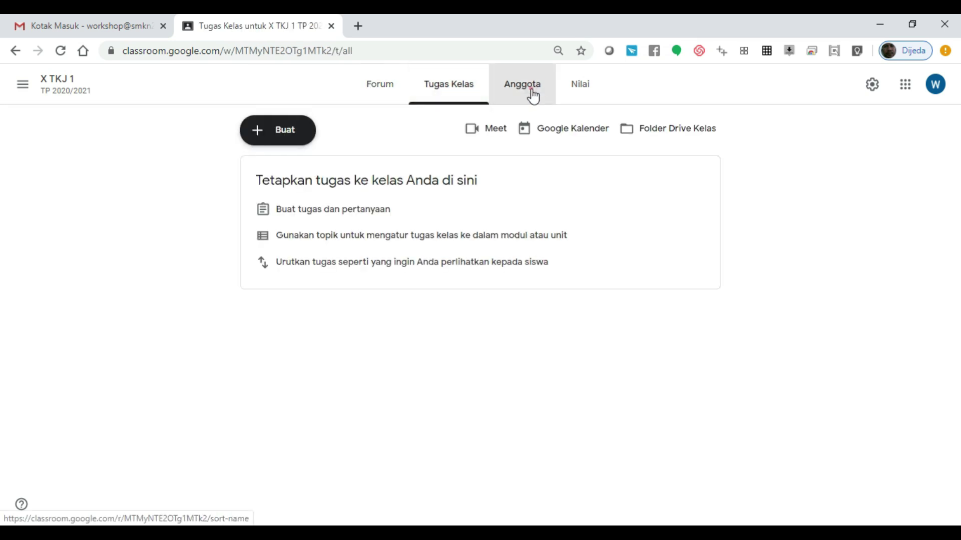
left_click(595, 86)
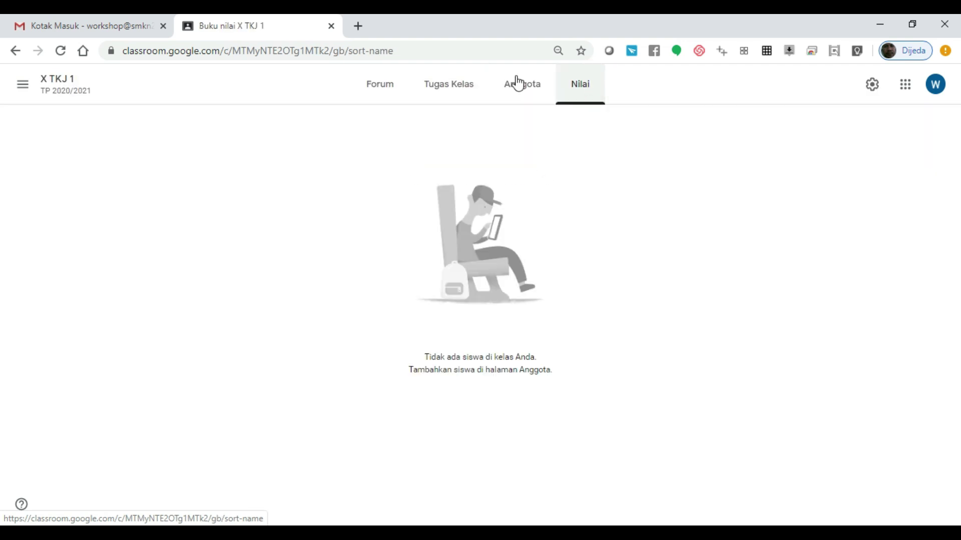
left_click(382, 90)
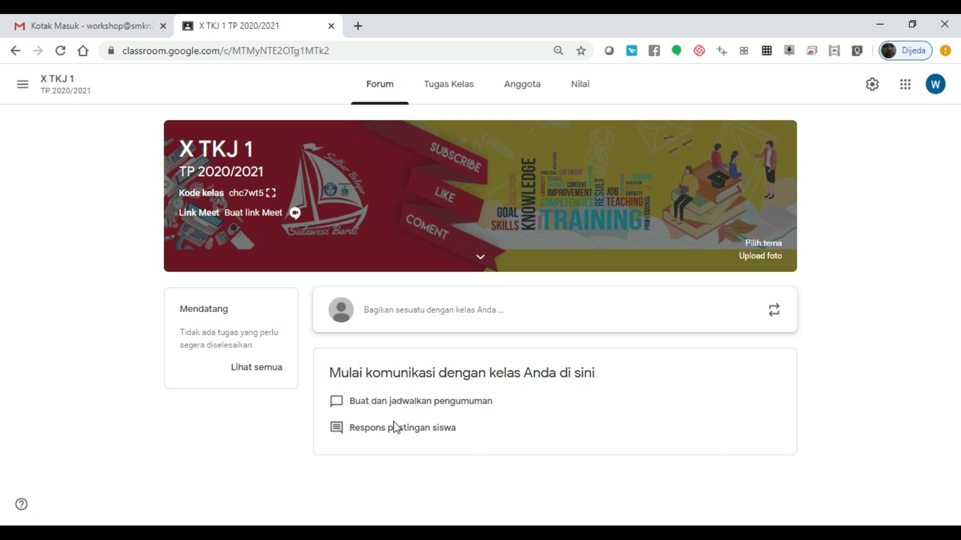
Step: Open the Buat menu on Tugas Kelas, then go to the Anggota page
left_click(451, 84)
left_click(386, 86)
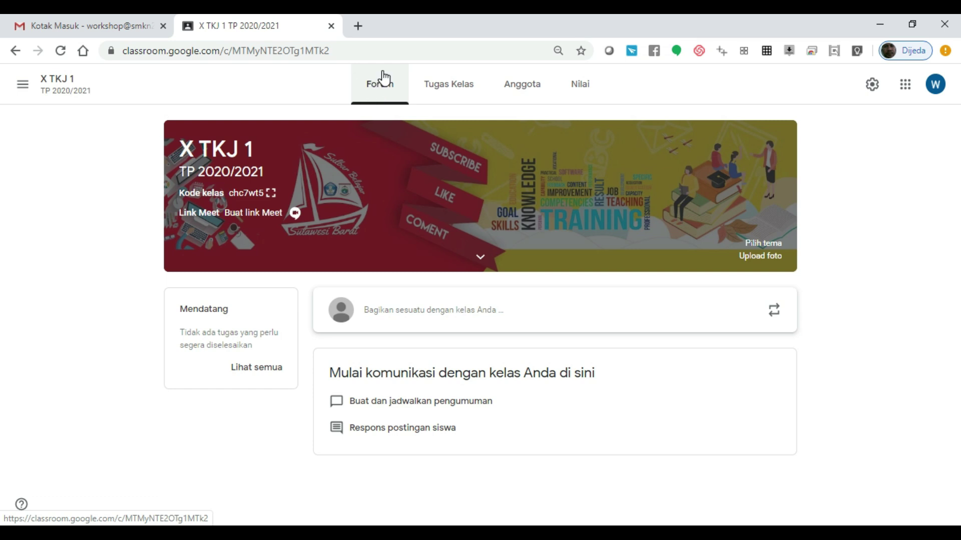
left_click(462, 99)
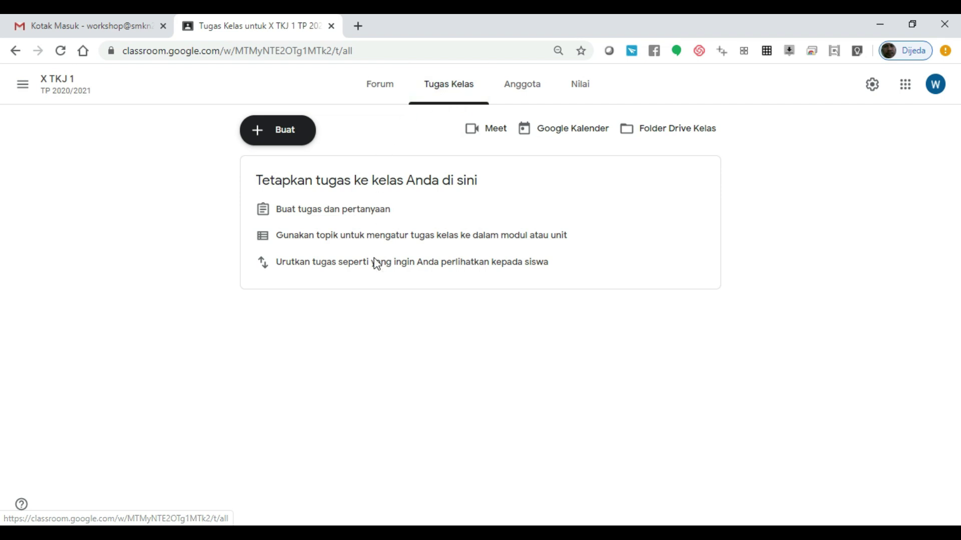
left_click(295, 133)
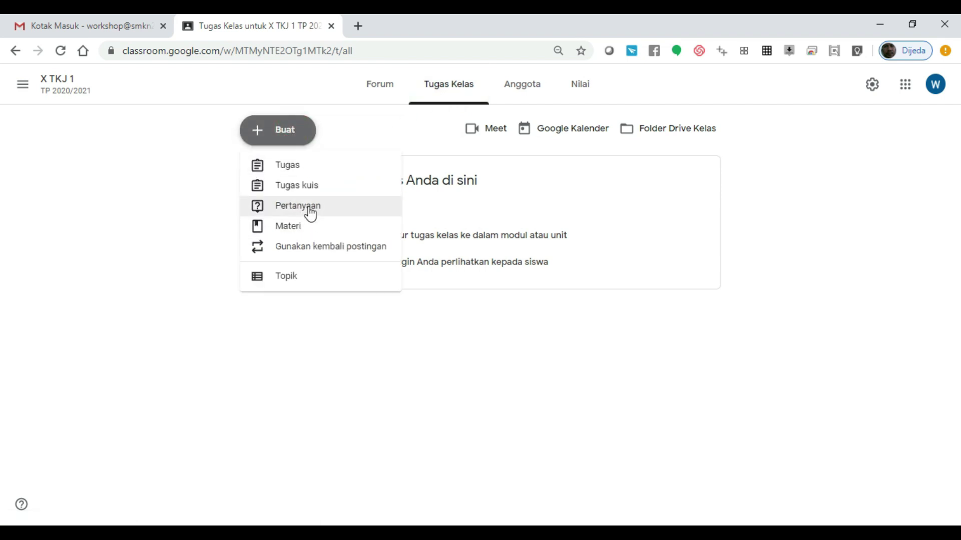
left_click(537, 92)
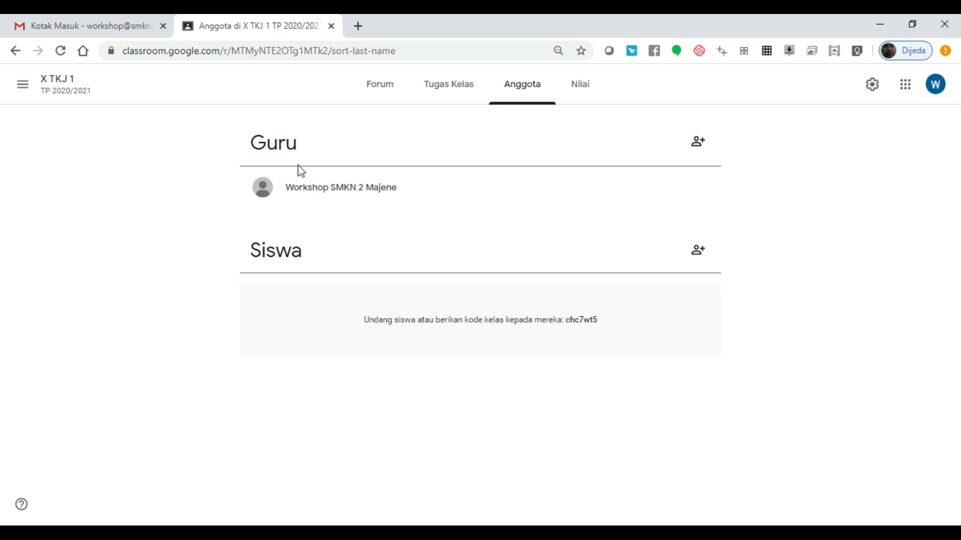
Step: Open and cancel the invite-teacher and invite-student dialogs
left_click(698, 145)
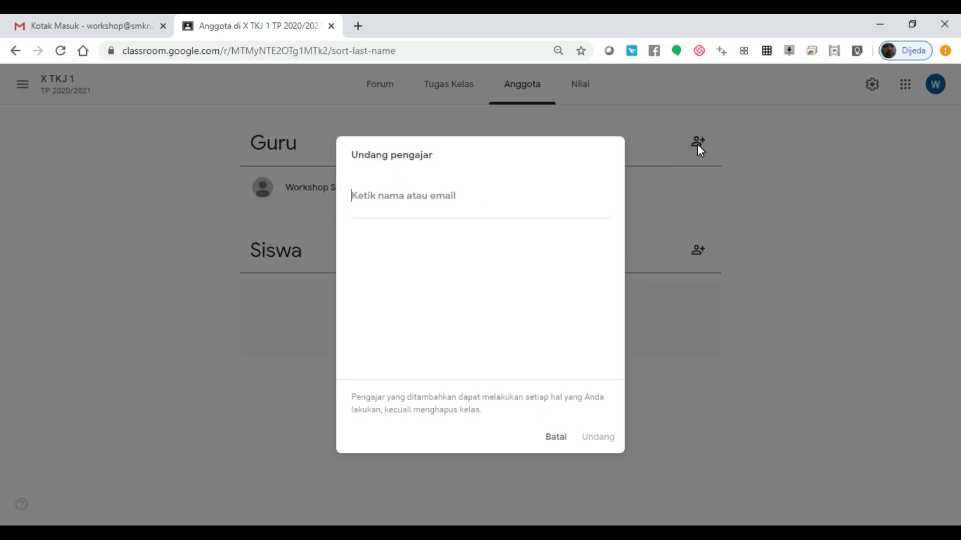
left_click(554, 439)
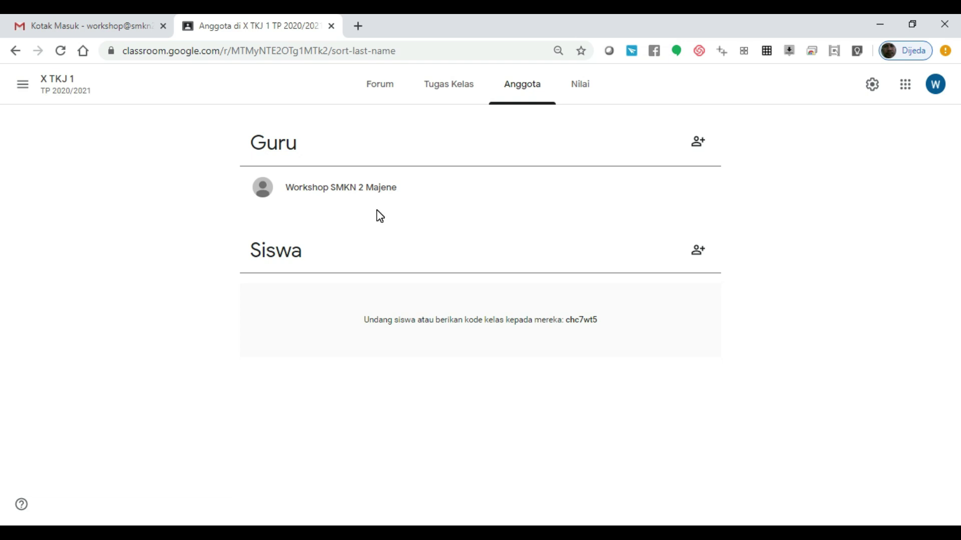
left_click(698, 250)
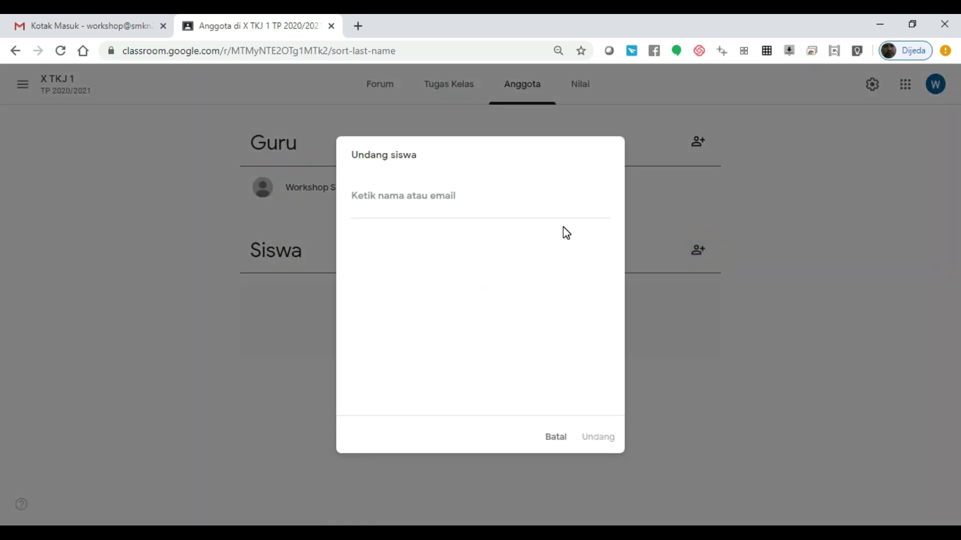
left_click(418, 203)
left_click(555, 445)
Step: Select and deselect the class code text, then go to the Nilai gradebook
left_click(585, 323)
left_click_drag(597, 324, 568, 326)
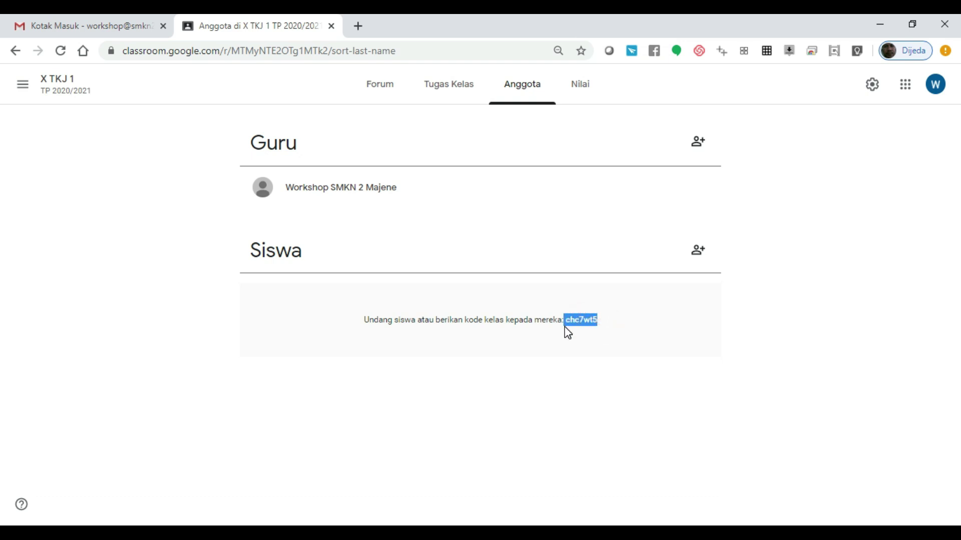
left_click(576, 322)
left_click_drag(600, 322, 568, 326)
left_click(579, 324)
left_click(588, 323)
left_click(581, 95)
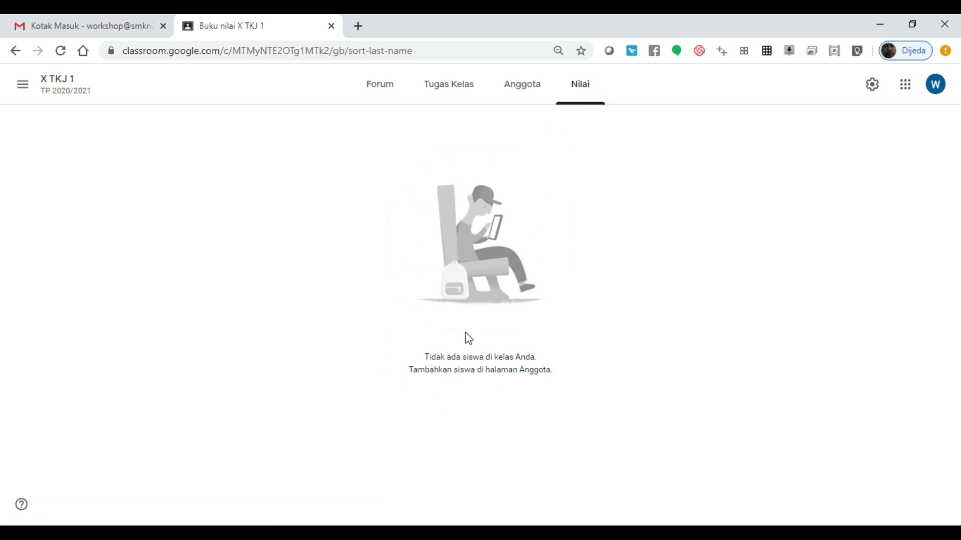
Step: Cycle through the class tabs and open the class settings page
left_click(392, 97)
left_click(440, 91)
left_click(513, 90)
left_click(578, 83)
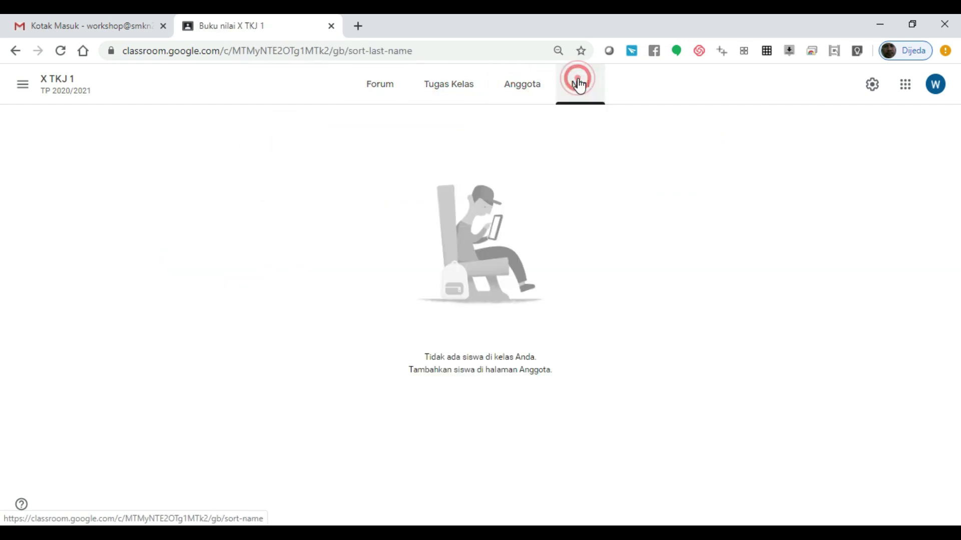
left_click(836, 229)
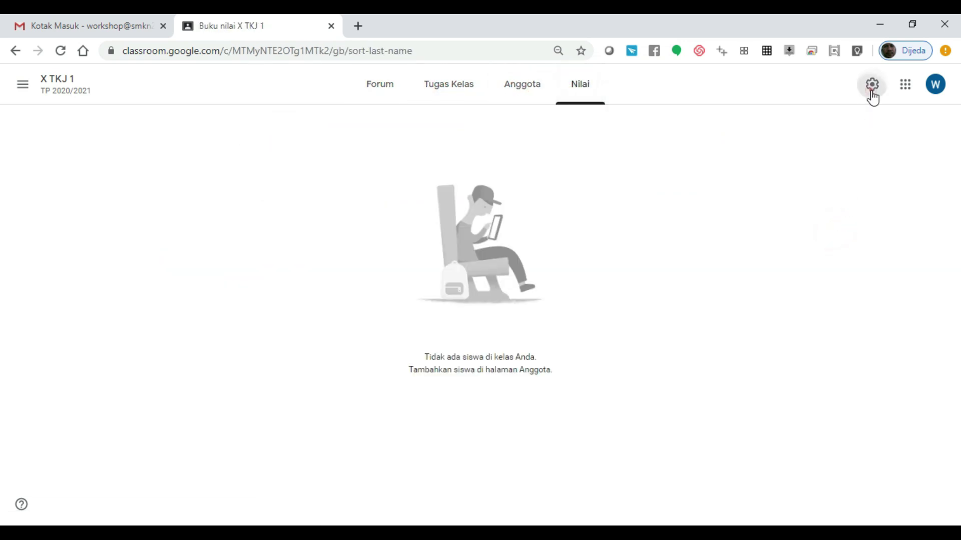
left_click(872, 85)
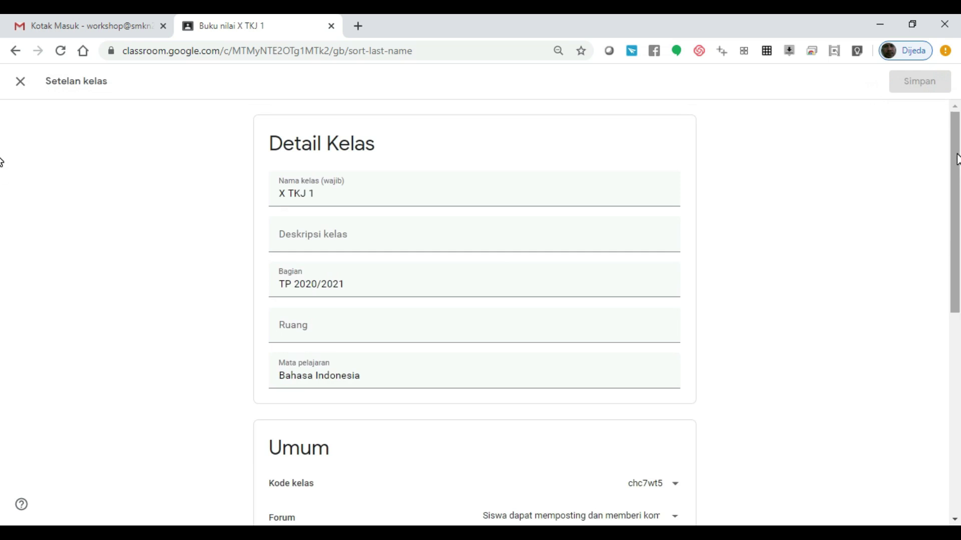
scroll(953, 155, "down", 2)
scroll(951, 150, "up", 1)
Step: Check the class name, description, section and class code options, then show the Forum posting choices
left_click(492, 170)
left_click(484, 212)
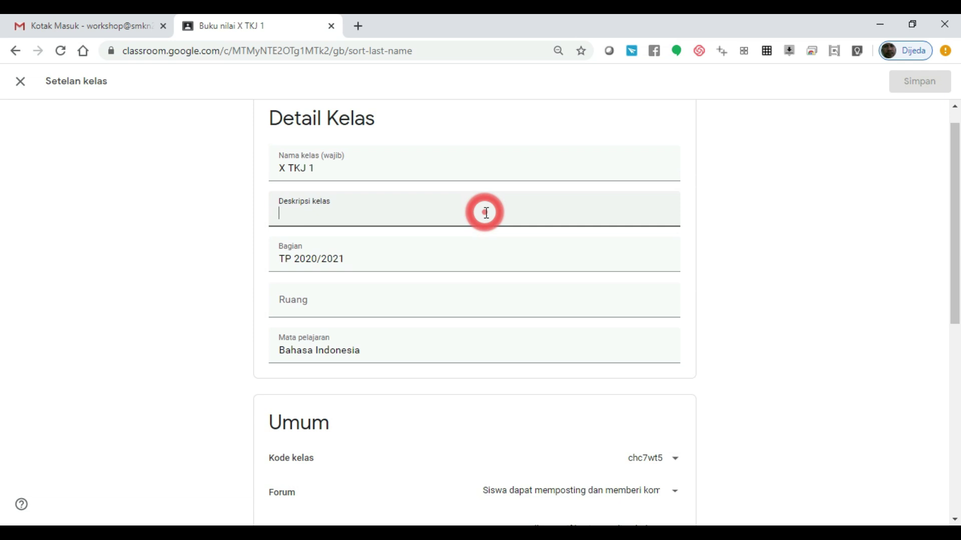
left_click(479, 264)
left_click(452, 368)
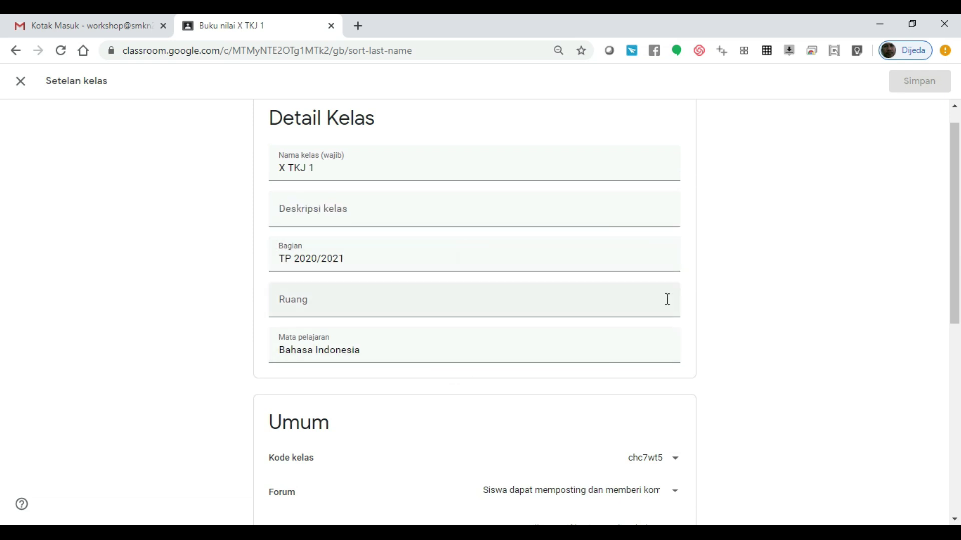
left_click_drag(955, 208, 956, 333)
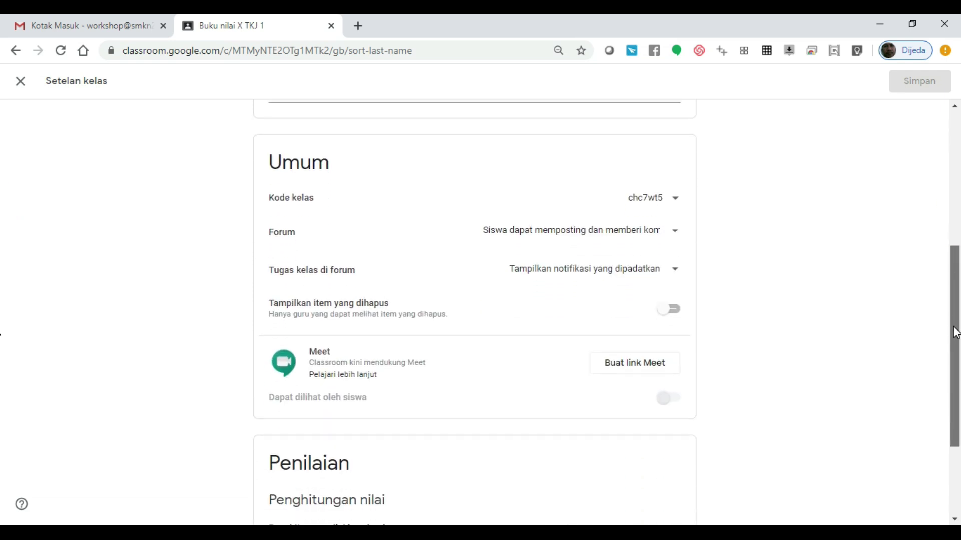
left_click(674, 205)
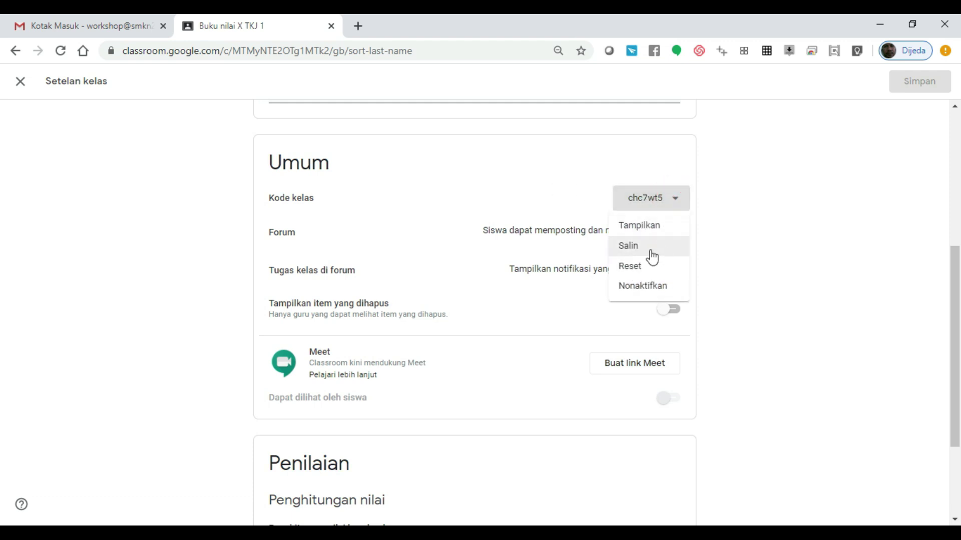
left_click(563, 192)
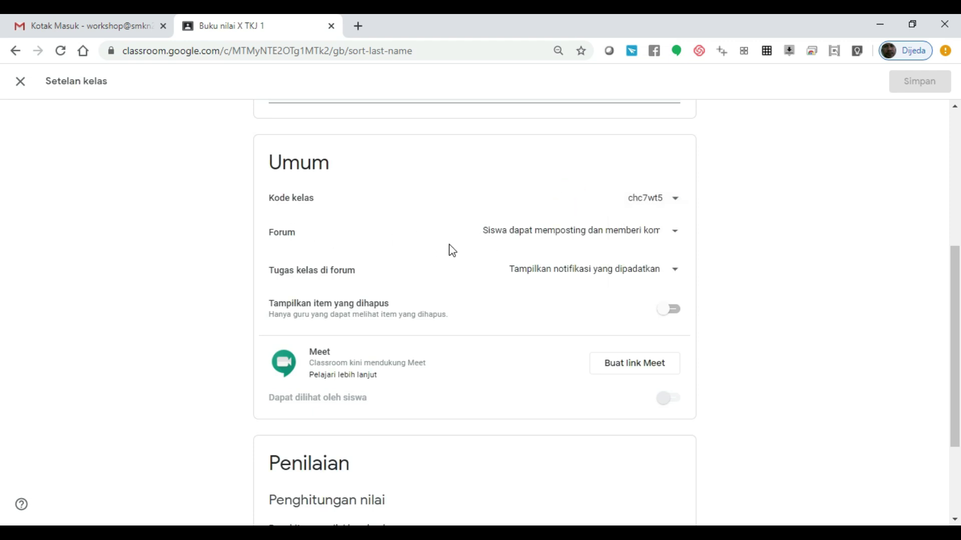
left_click(585, 237)
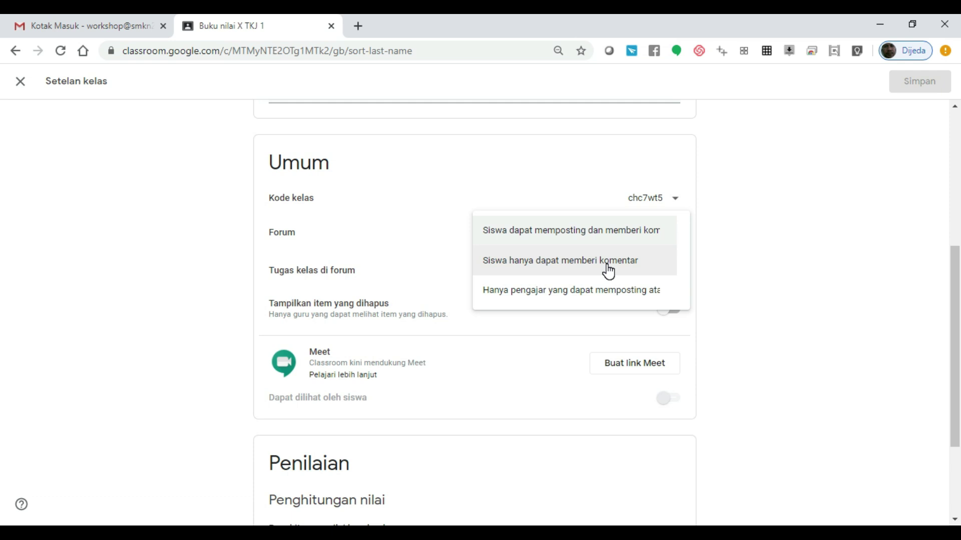
Step: Set the Forum to 'Siswa hanya dapat memberi komentar' and keep condensed classwork notifications
left_click(607, 267)
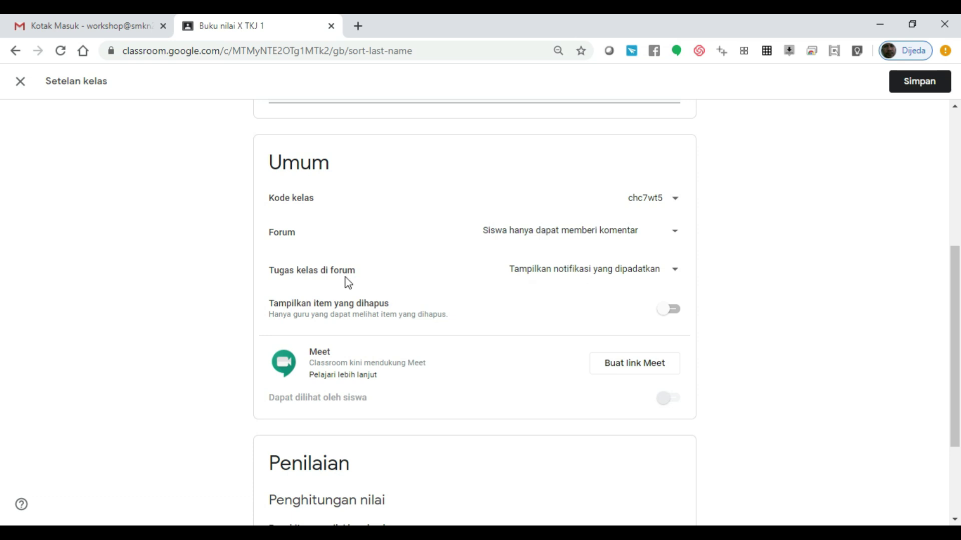
left_click(673, 275)
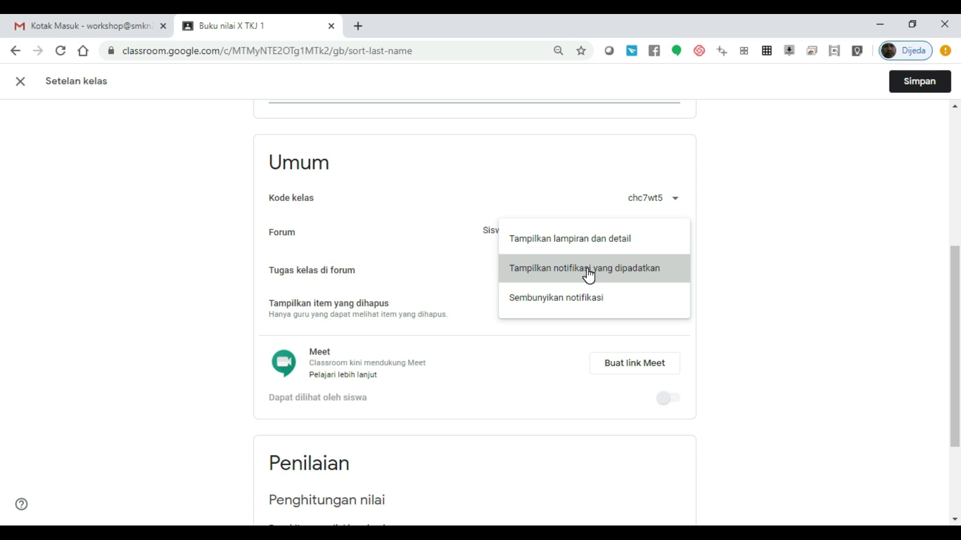
left_click(588, 276)
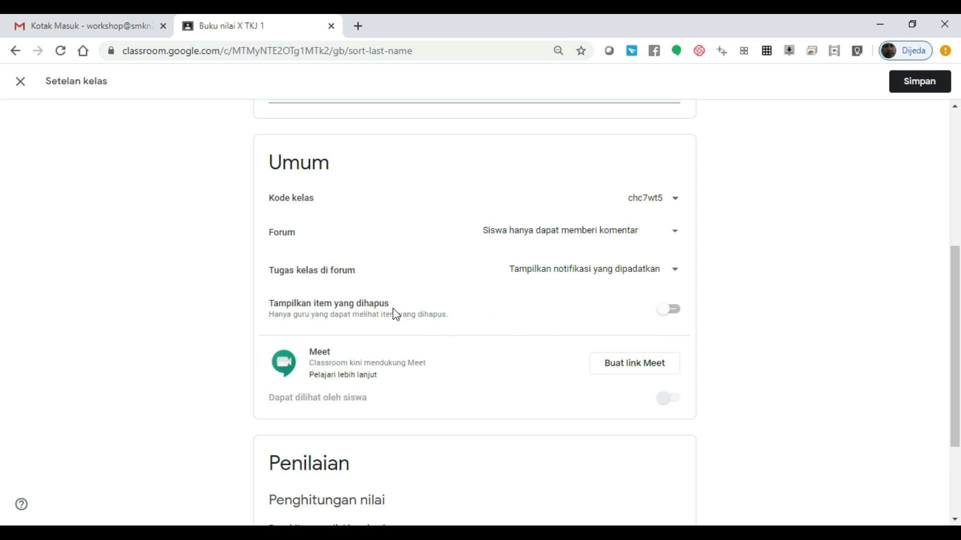
left_click_drag(955, 337, 957, 398)
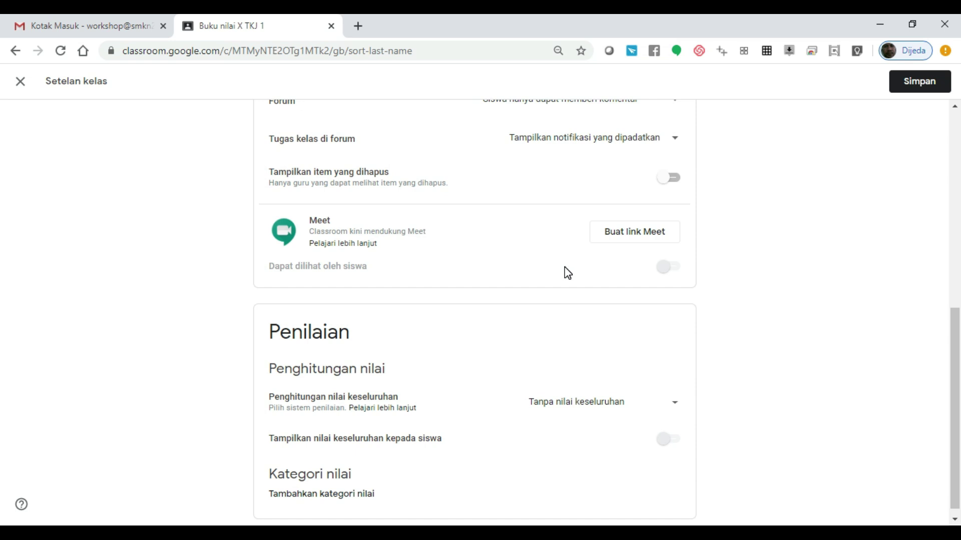
Step: Generate the class Meet link, check its Salin/Reset options, and keep it visible to students
left_click(631, 236)
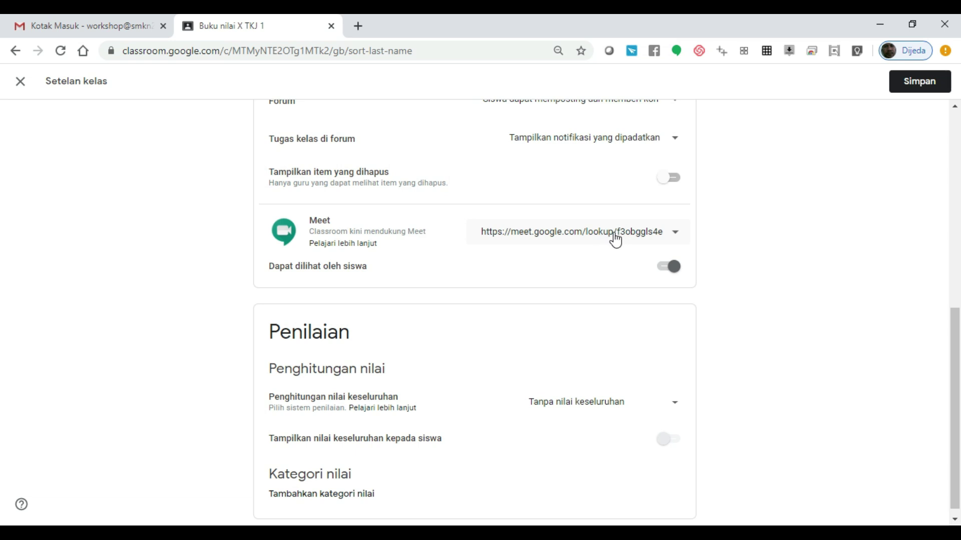
left_click(676, 233)
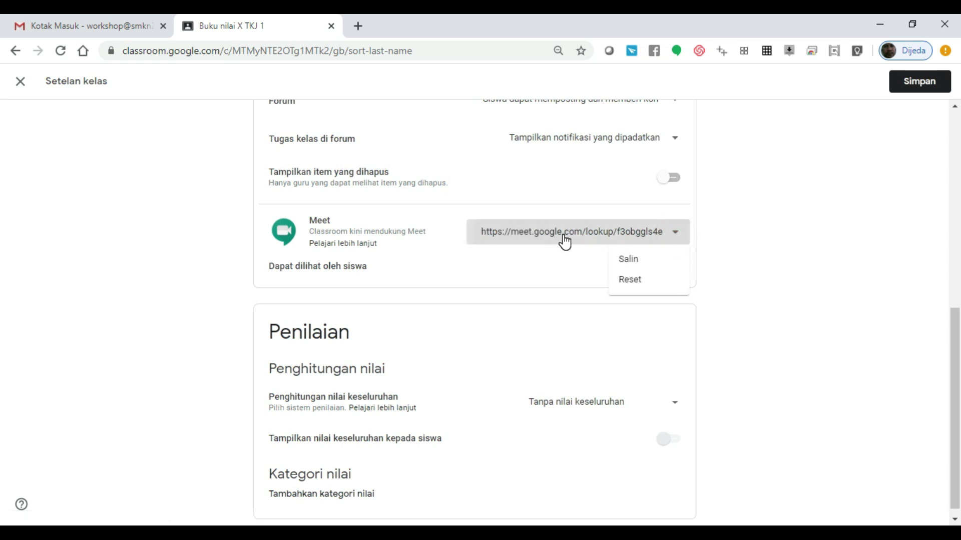
left_click(548, 271)
left_click(666, 275)
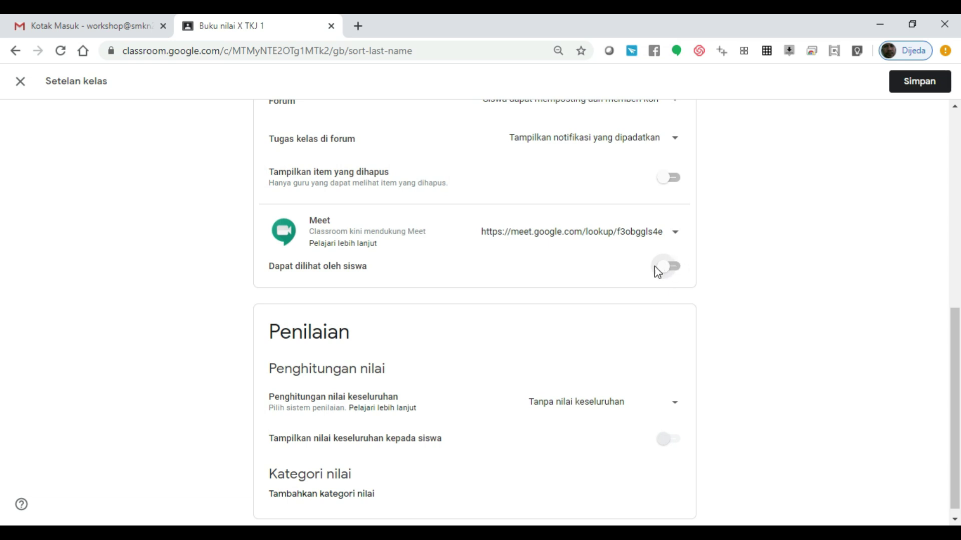
left_click(675, 273)
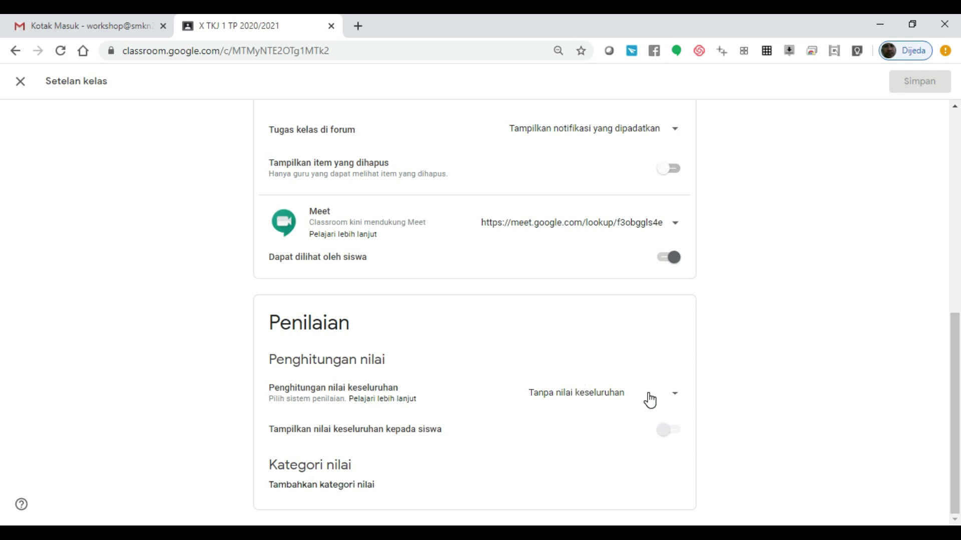
Step: Set overall grade calculation to weighting by category, with the grade shown to students
left_click(673, 399)
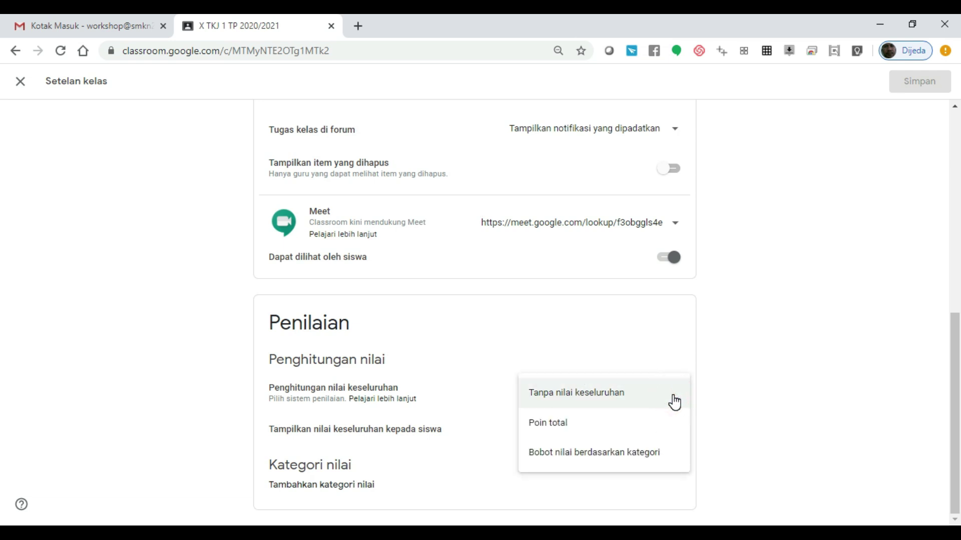
left_click_drag(957, 346, 957, 401)
left_click(667, 396)
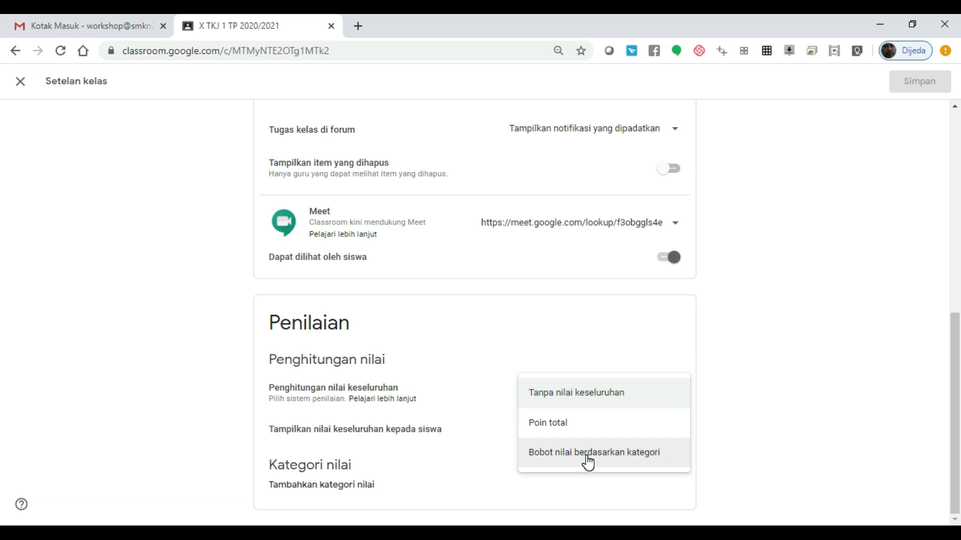
left_click(561, 422)
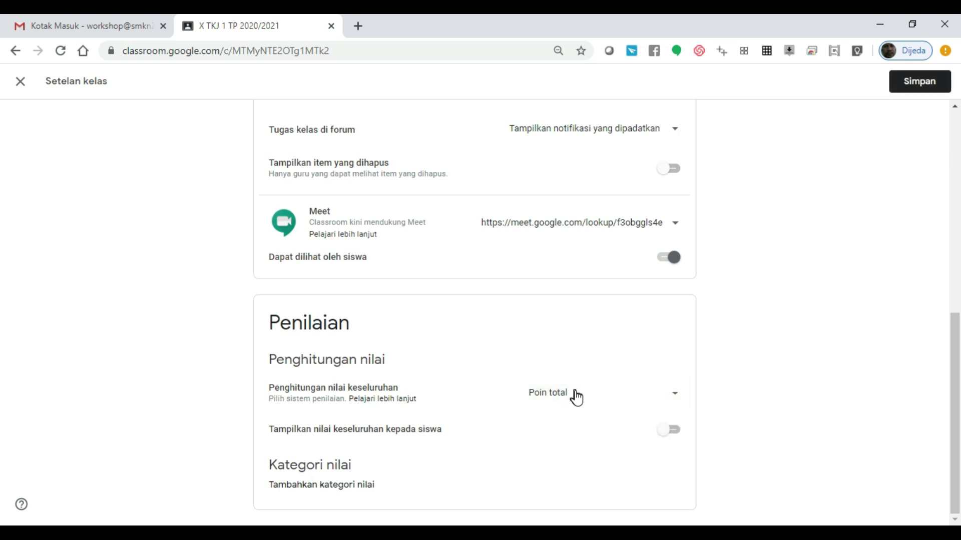
left_click(676, 435)
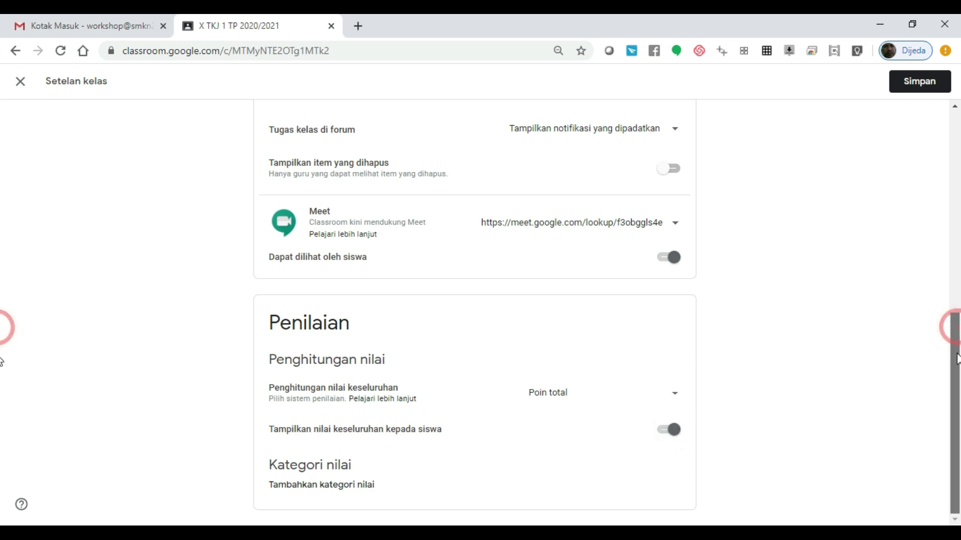
left_click(630, 402)
left_click(621, 427)
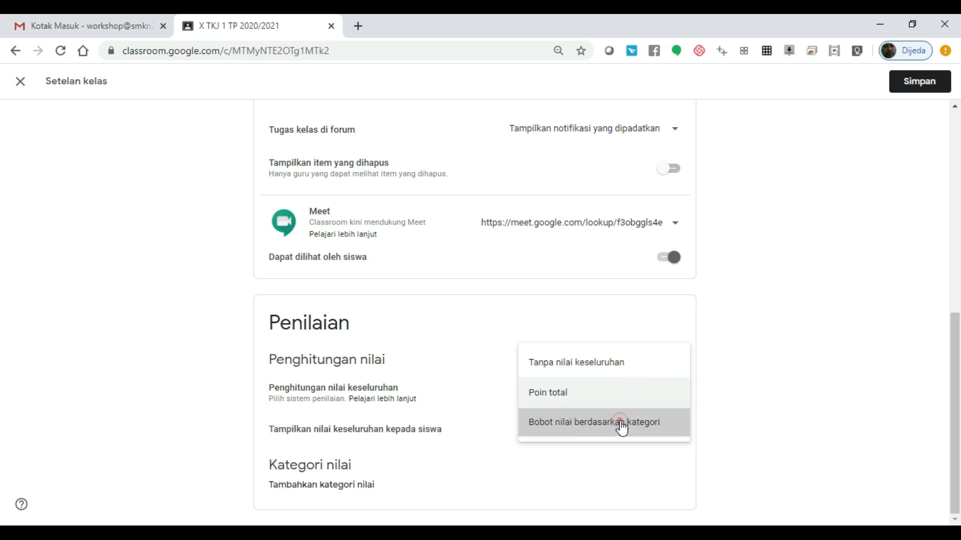
Step: Add a PENUGASAN grade category weighted 40%
left_click(348, 492)
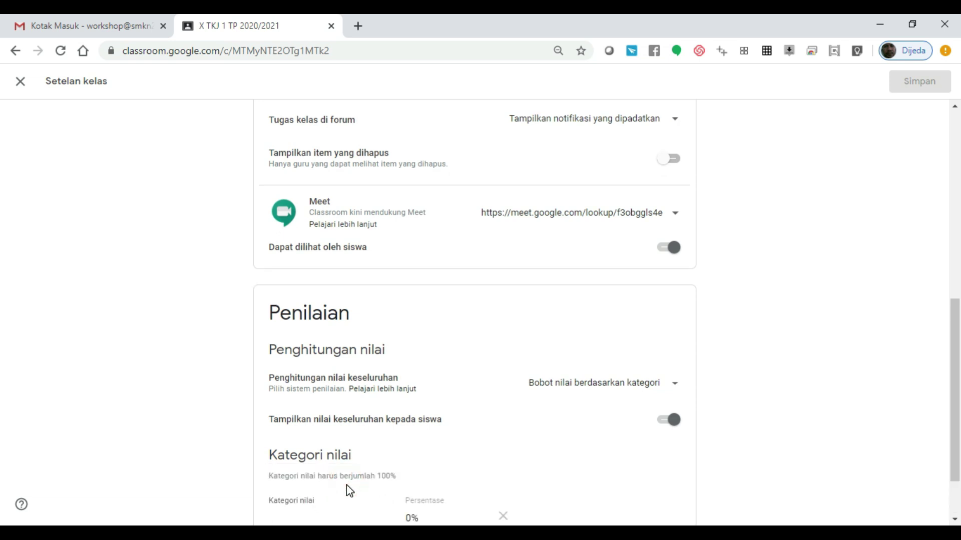
left_click_drag(955, 321, 955, 354)
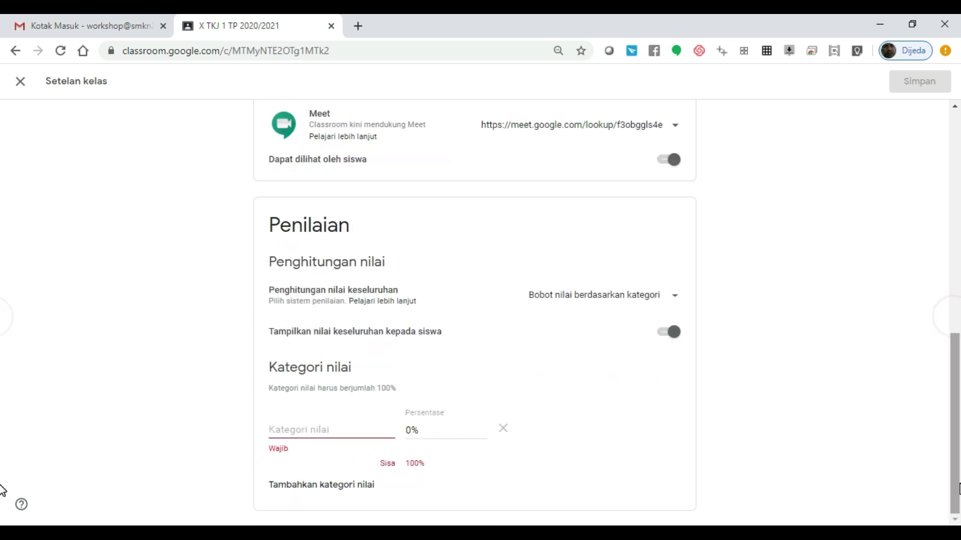
left_click(318, 434)
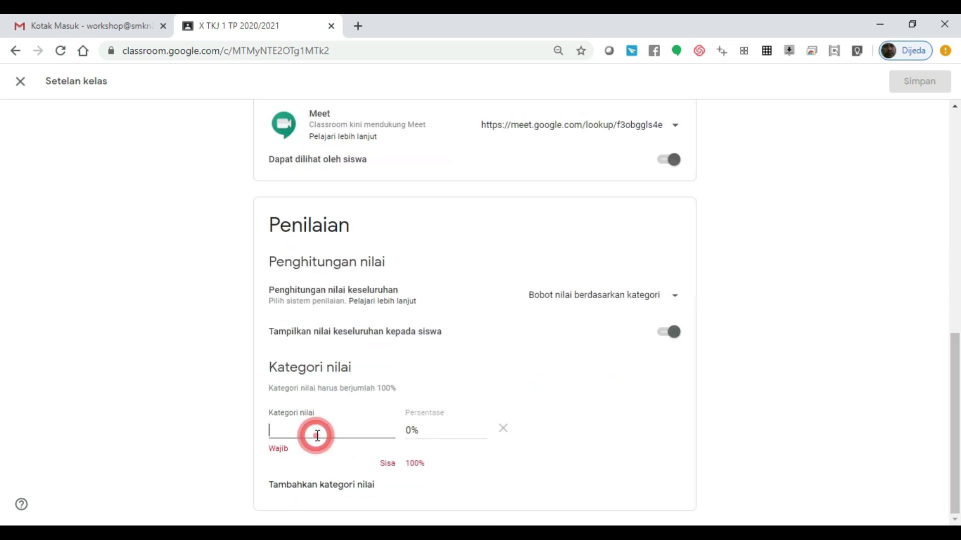
type("T")
type("PEN")
type("UGASA")
type("N")
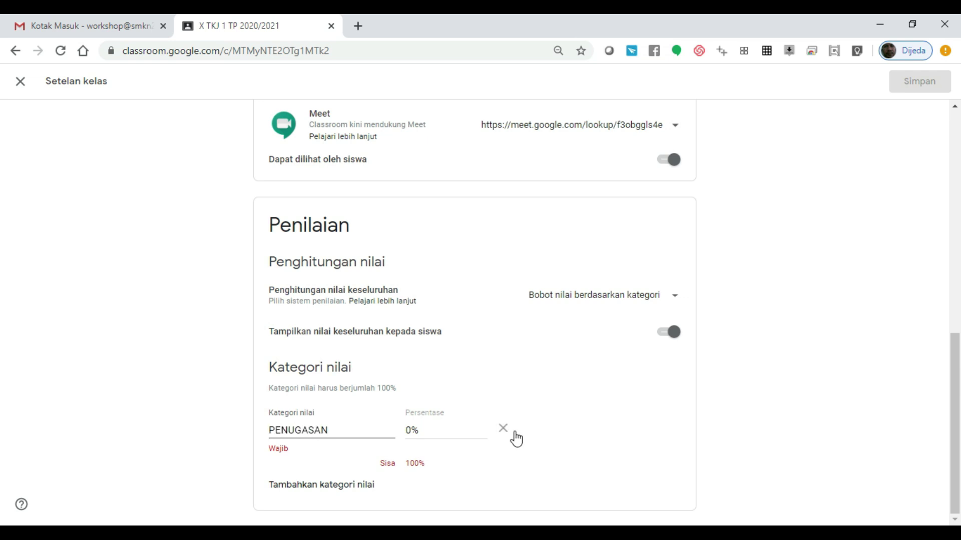
left_click(412, 432)
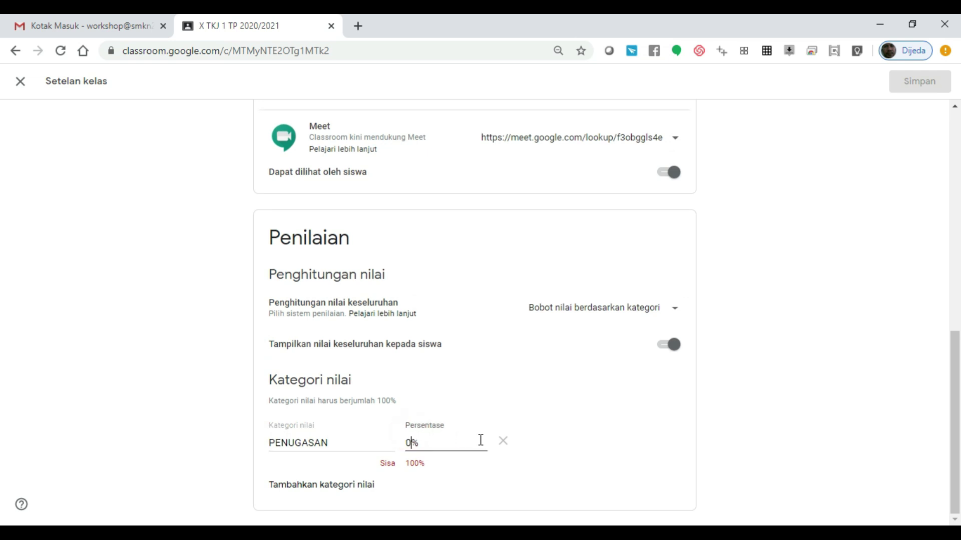
type("40")
left_click(956, 386)
Step: Add a UTS grade category weighted 30%
left_click(352, 485)
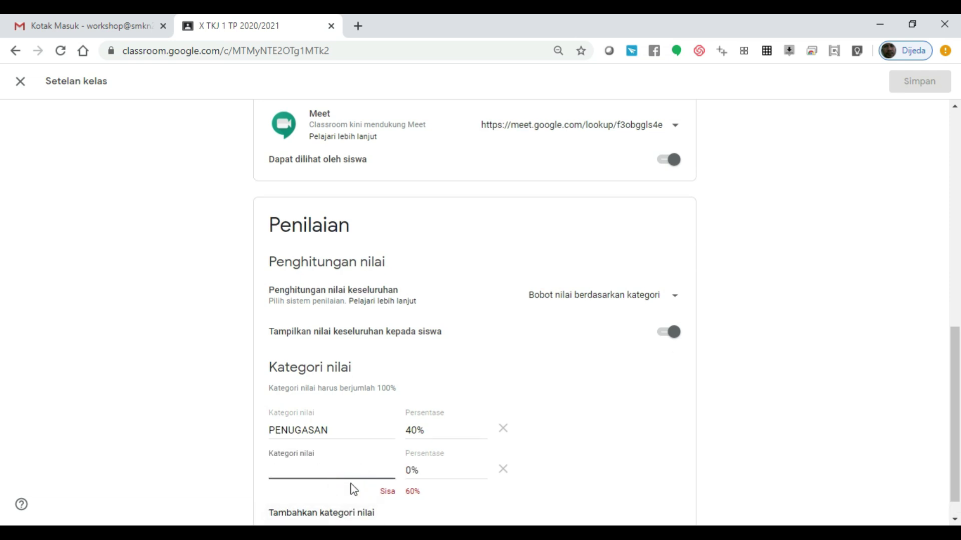
type("UTS")
key("Tab")
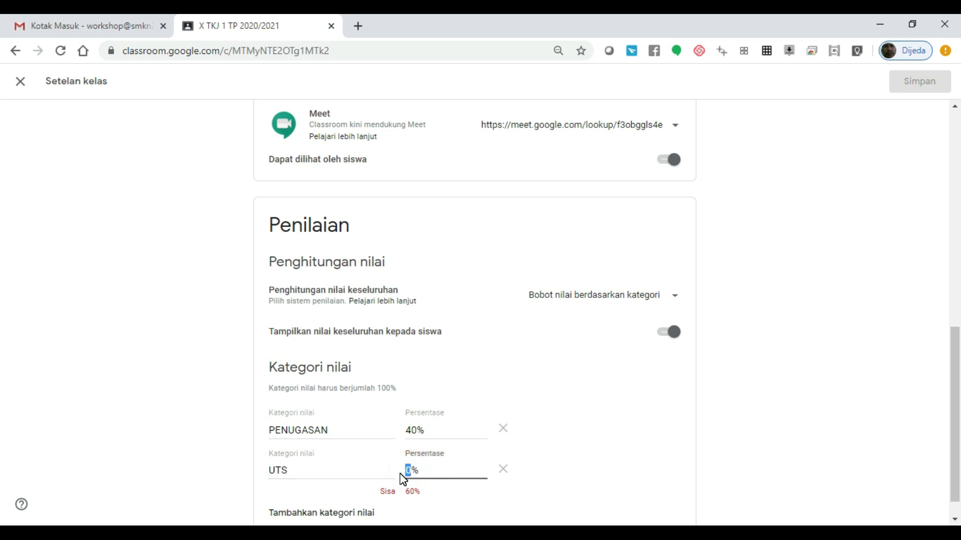
type("20")
left_click_drag(411, 472, 407, 472)
type("30")
key("Delete")
Step: Add a UAS grade category weighted 30% and save the class settings
left_click(426, 506)
left_click(350, 513)
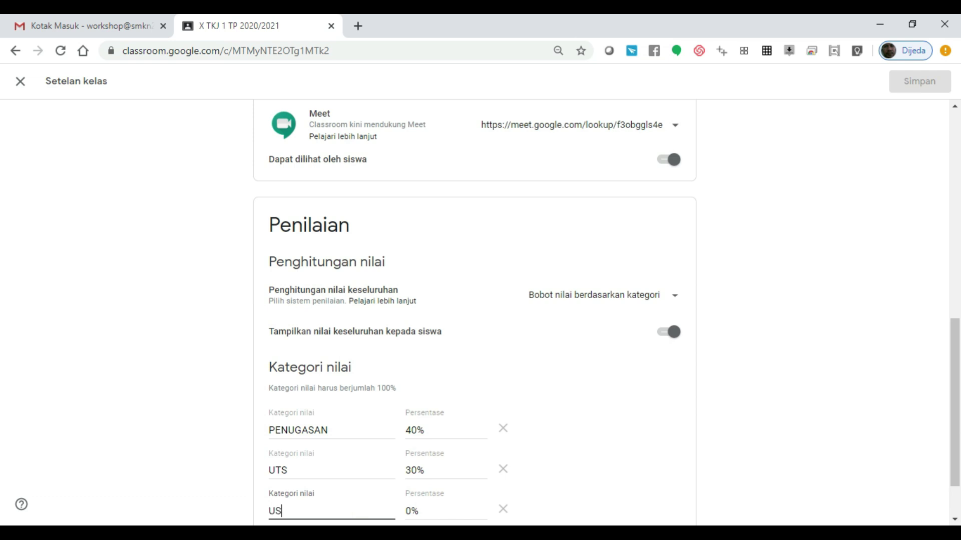
type("US")
key("BackSpace")
type("AS")
left_click(413, 511)
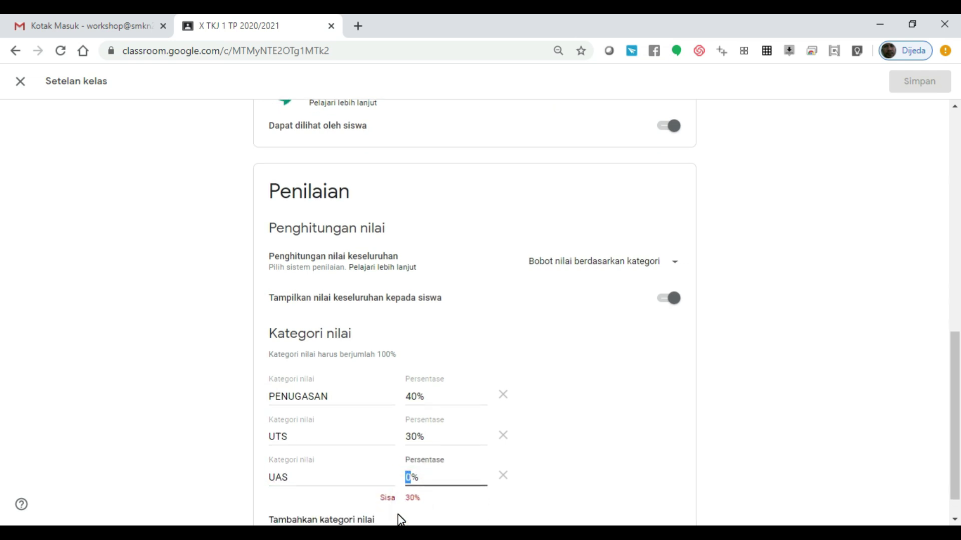
type("30")
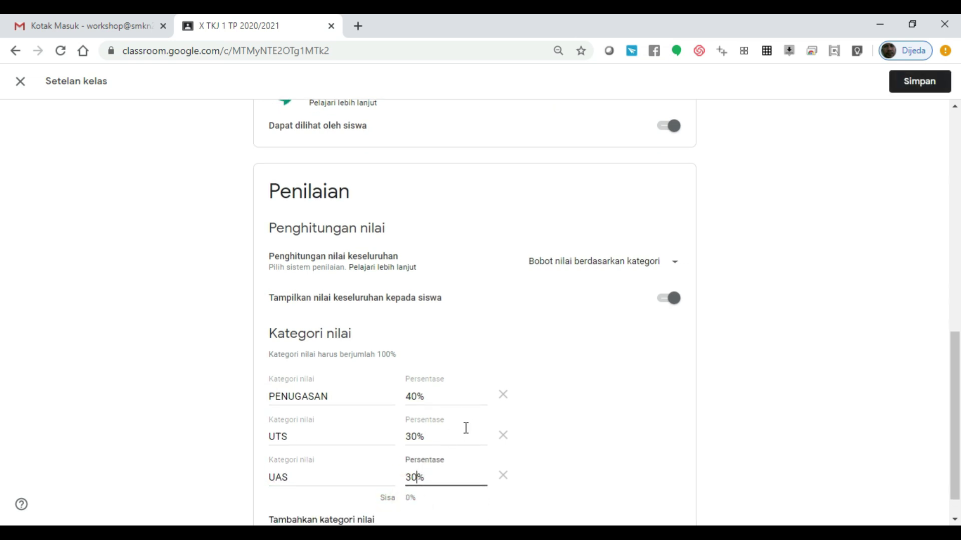
left_click_drag(957, 420, 957, 491)
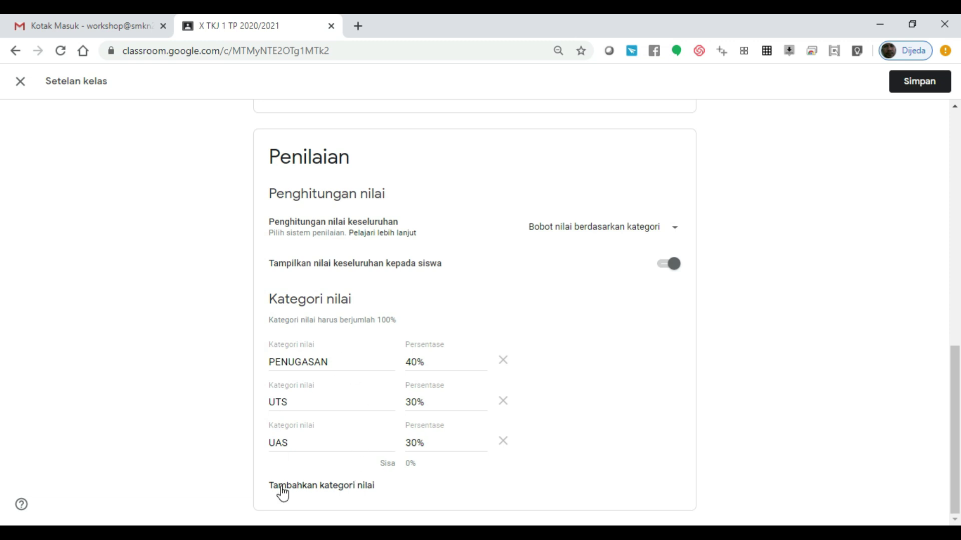
left_click_drag(955, 429, 955, 296)
left_click(916, 90)
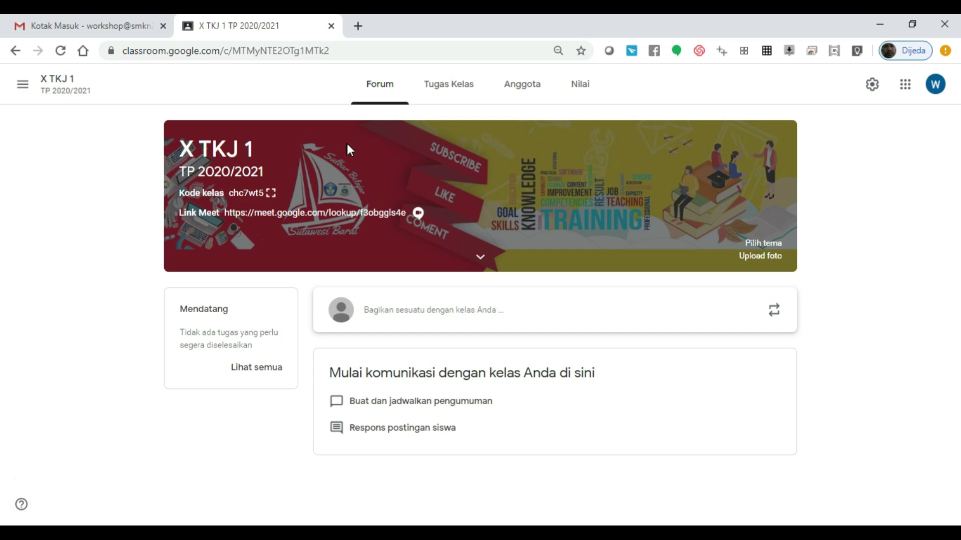
Step: Review the Tugas Kelas, Anggota and Nilai tabs
left_click(444, 86)
left_click(385, 92)
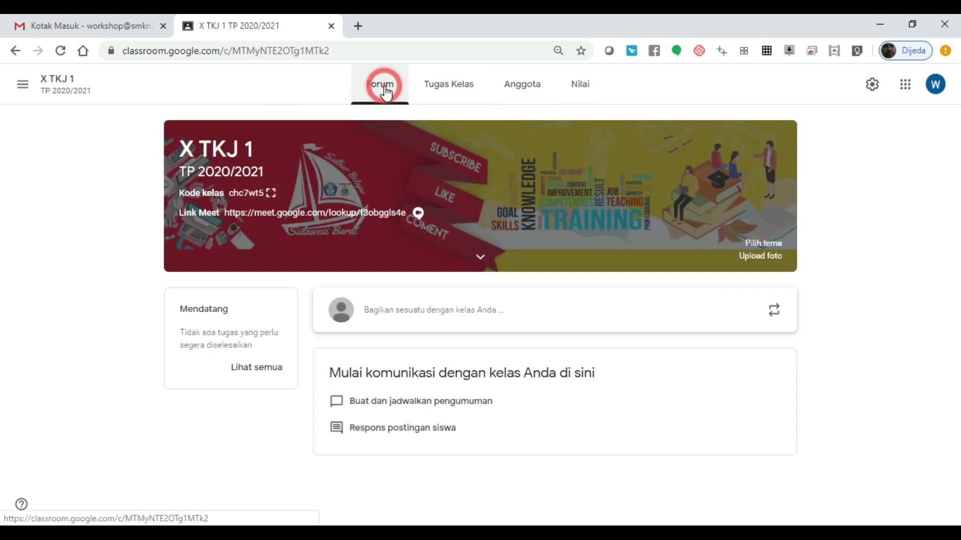
left_click(476, 89)
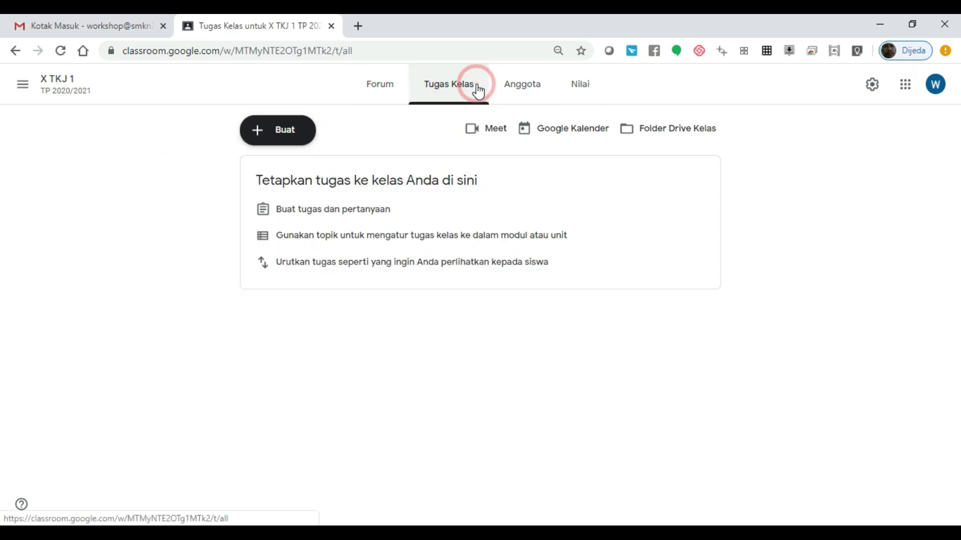
left_click(531, 90)
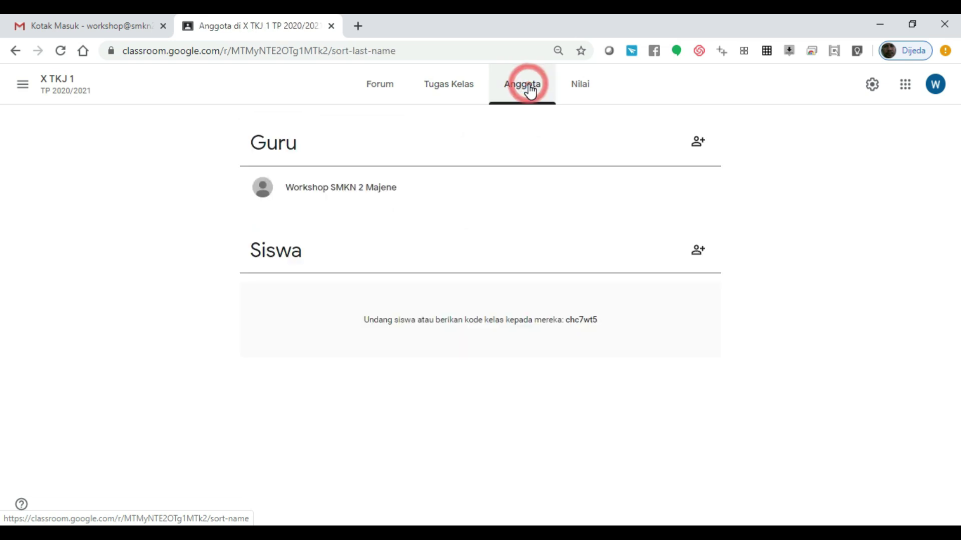
left_click(579, 92)
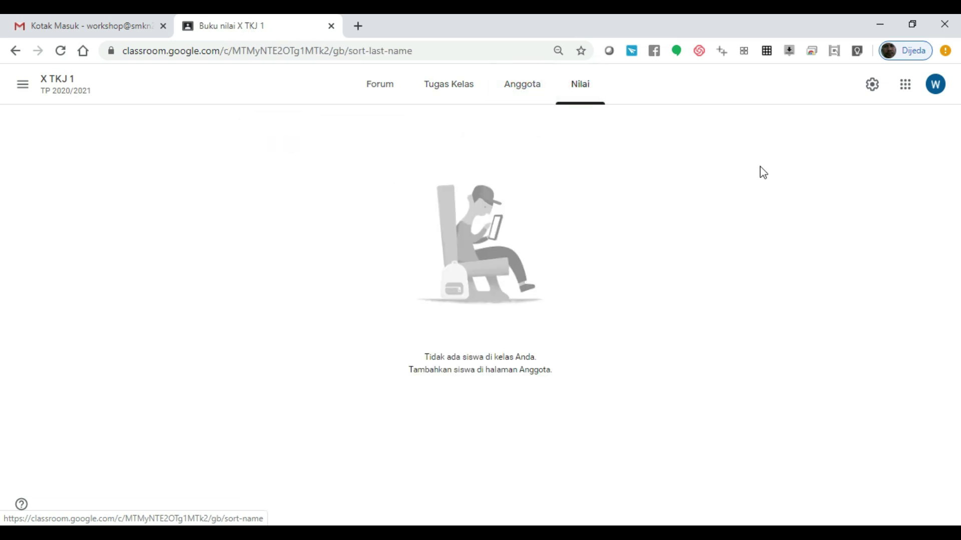
Step: Check the saved Penilaian categories in settings, close settings, and return to Forum
left_click(873, 88)
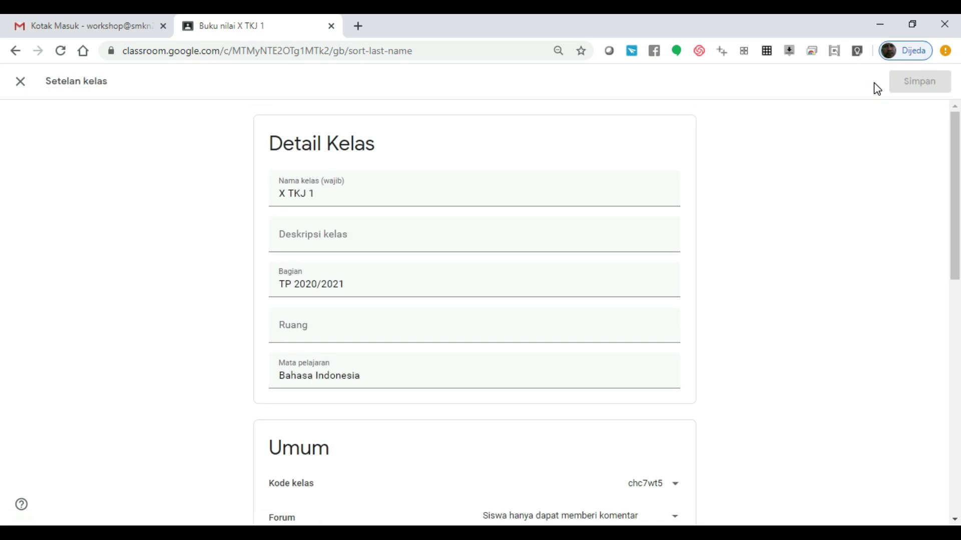
left_click_drag(954, 256, 944, 407)
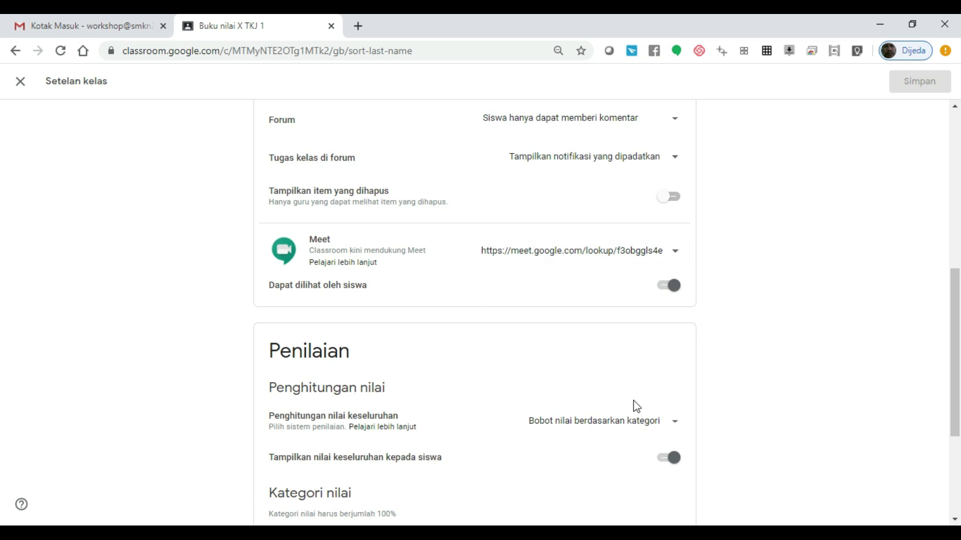
left_click_drag(957, 360, 957, 422)
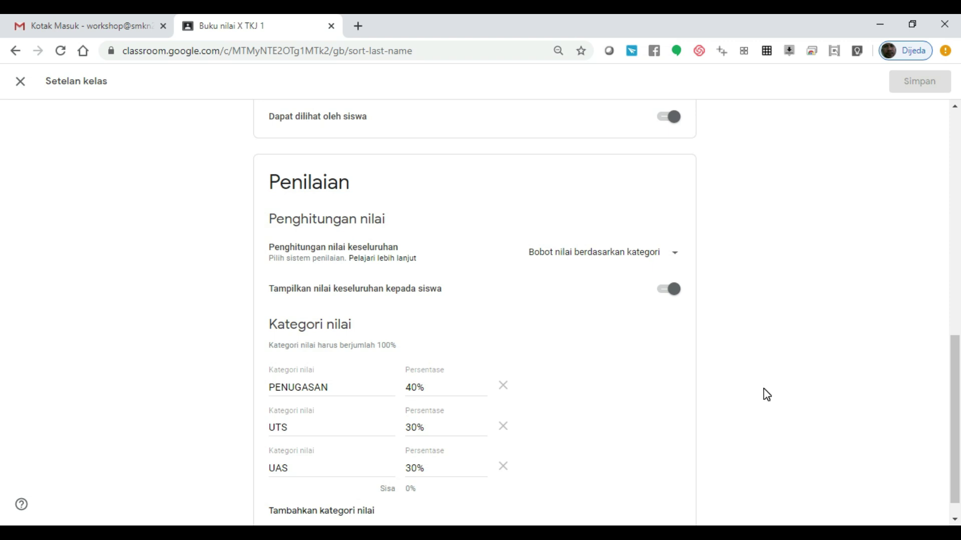
left_click_drag(956, 388, 956, 92)
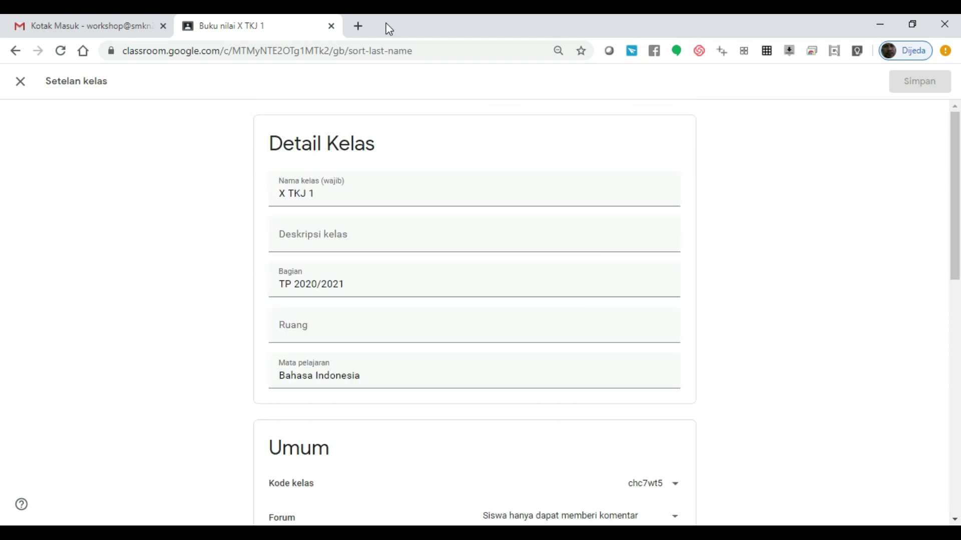
left_click(20, 81)
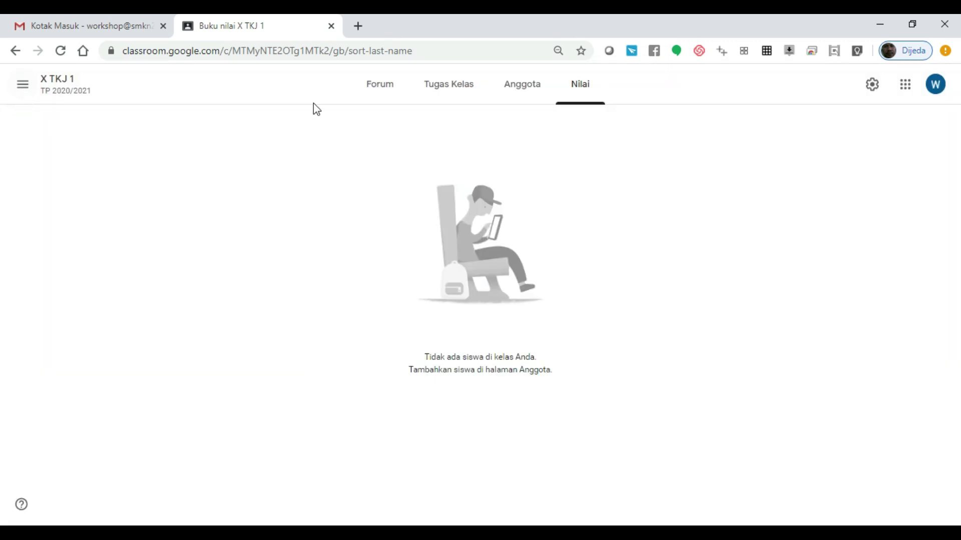
left_click(381, 94)
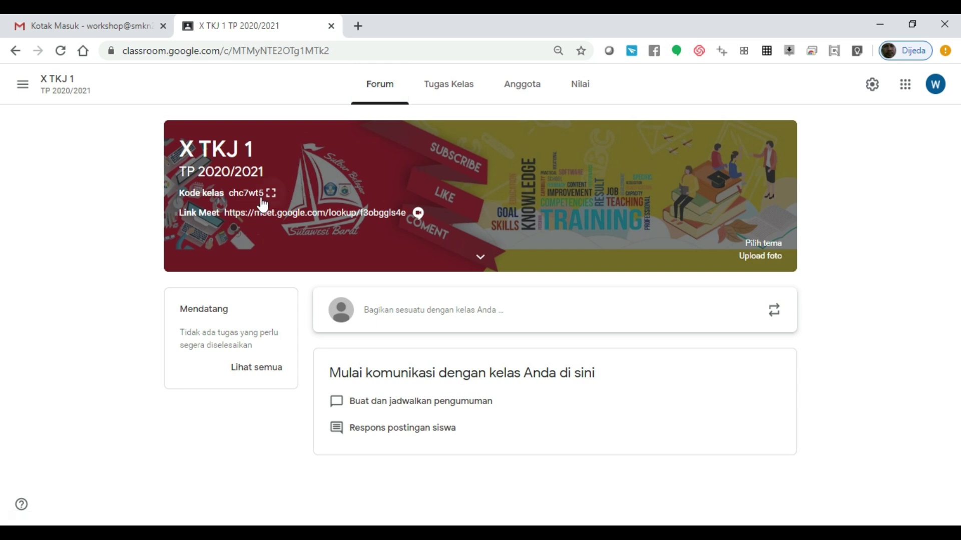
left_click_drag(230, 196, 263, 195)
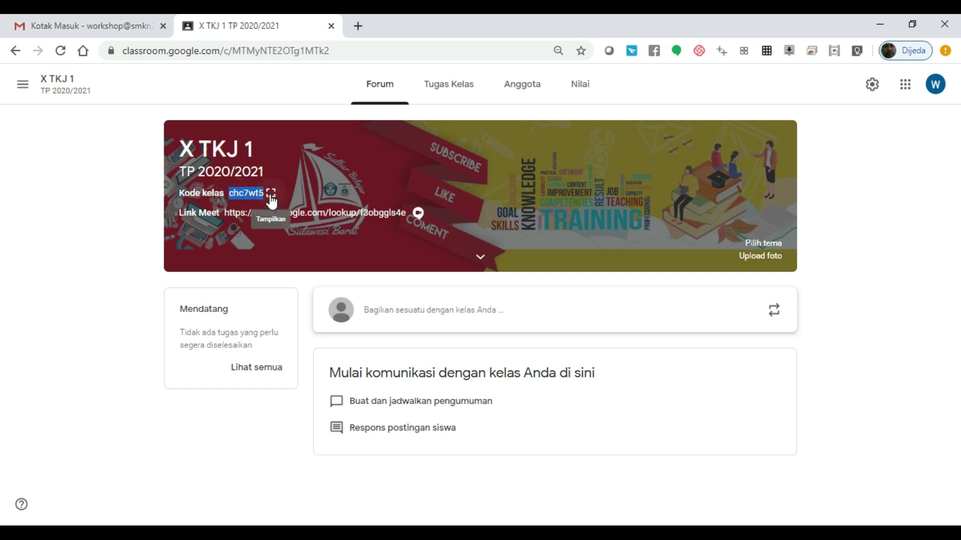
left_click(270, 194)
left_click_drag(334, 296, 661, 313)
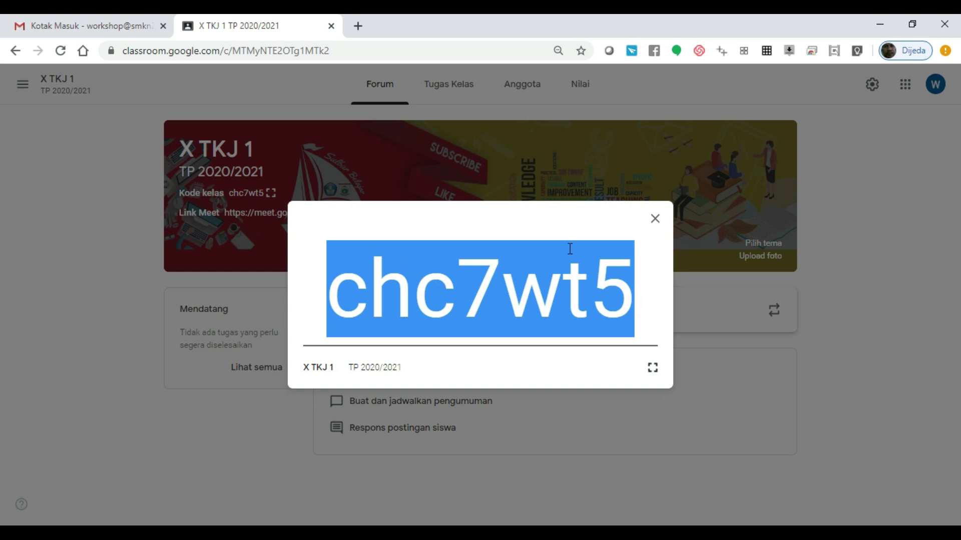
left_click(657, 219)
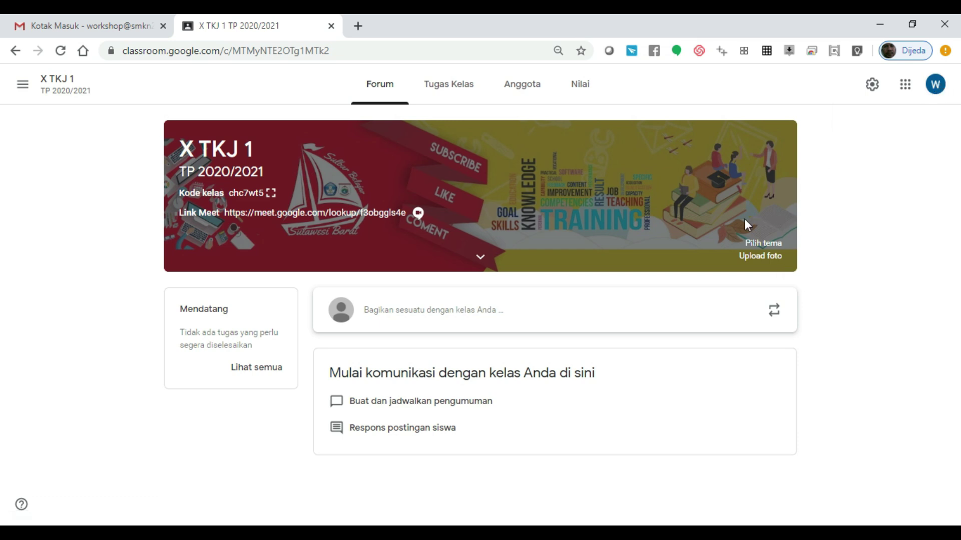
Step: View and close the account's profile photo chooser, then open the Bagikan sesuatu composer
left_click(936, 87)
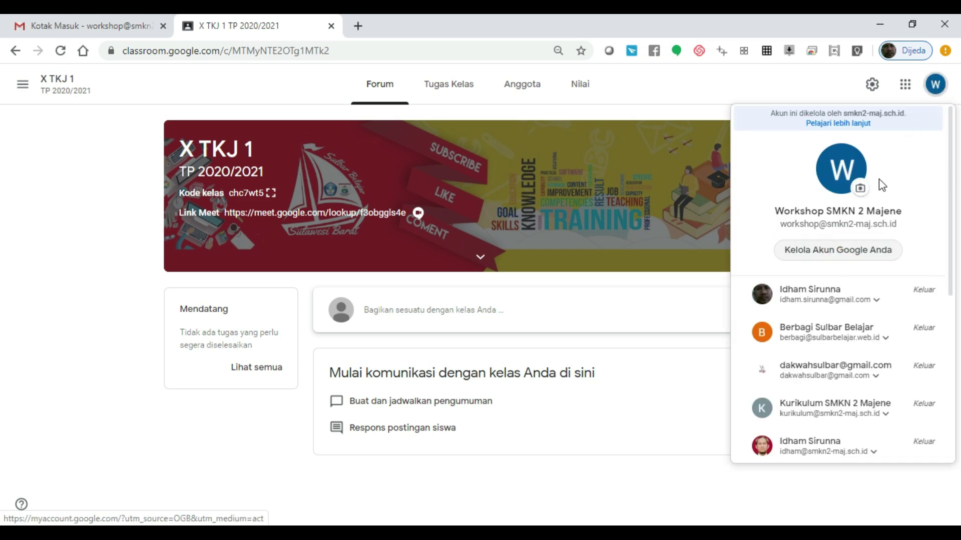
left_click(860, 190)
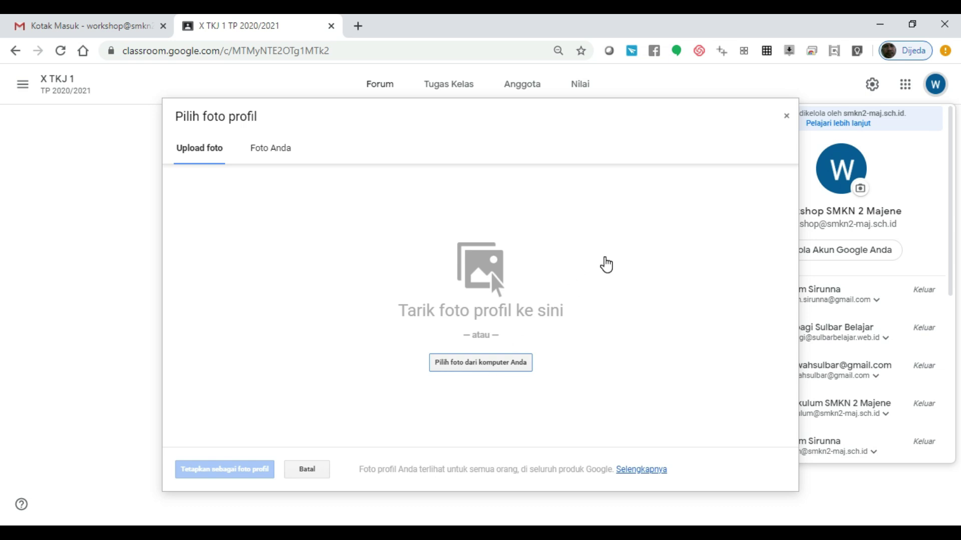
left_click(786, 117)
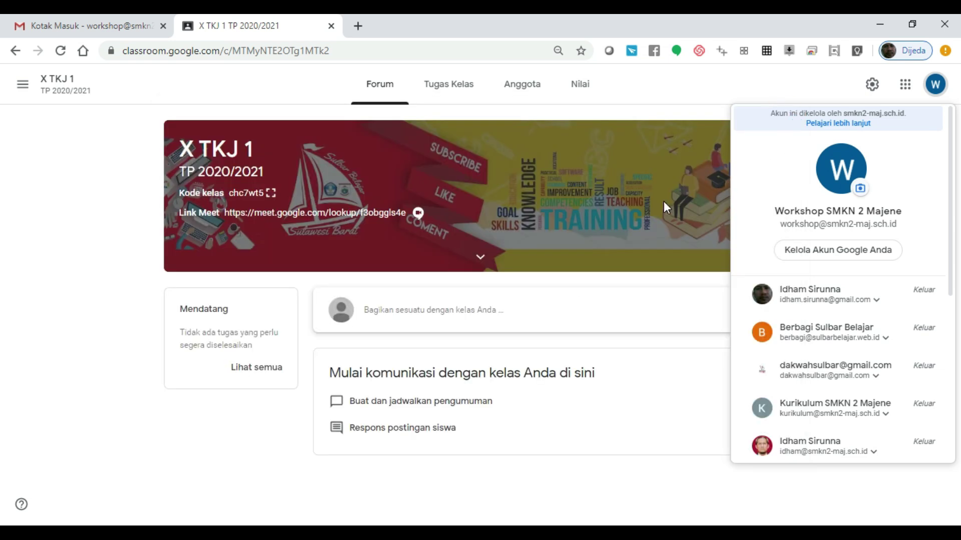
left_click(661, 302)
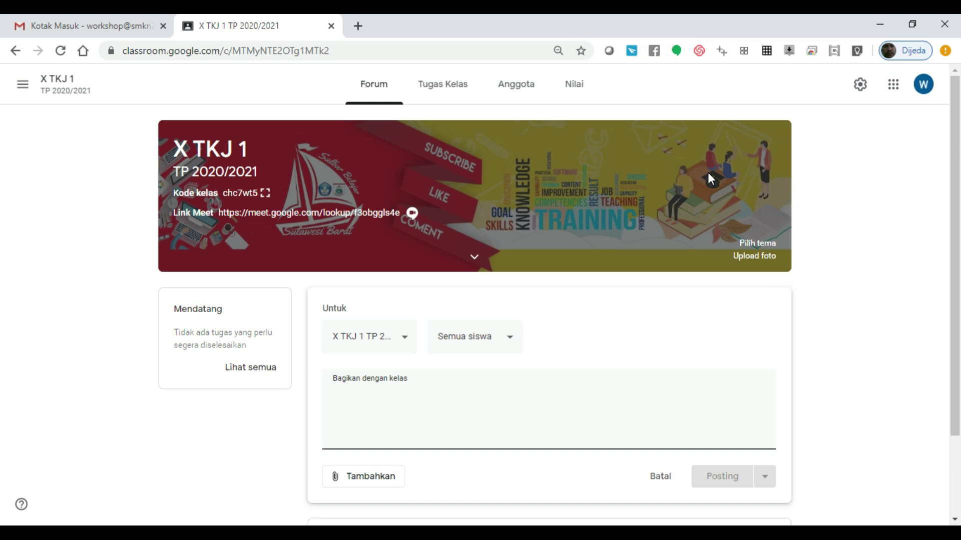
Step: Go to the Kelas home via the navigation drawer, then open and dismiss the join/create class menu
left_click(23, 84)
left_click(33, 86)
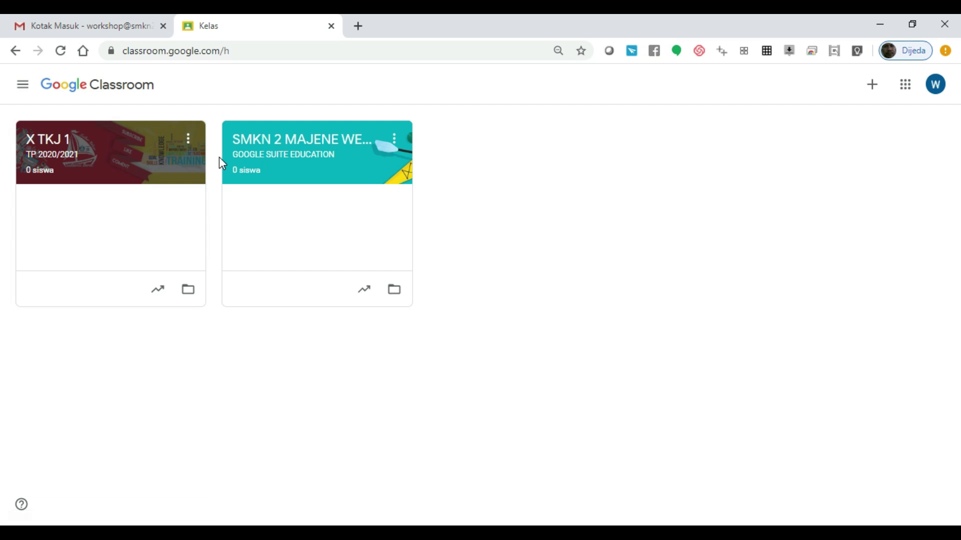
left_click(23, 84)
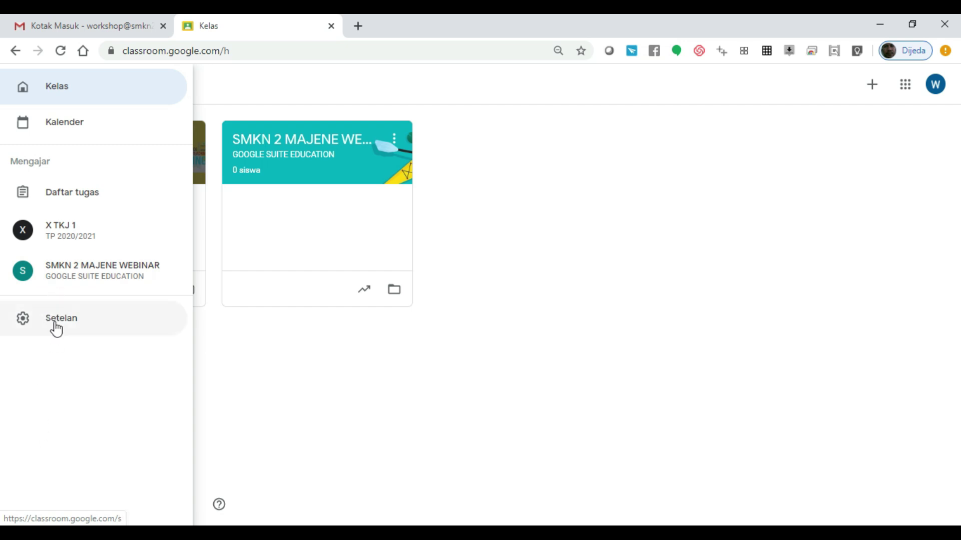
left_click(40, 101)
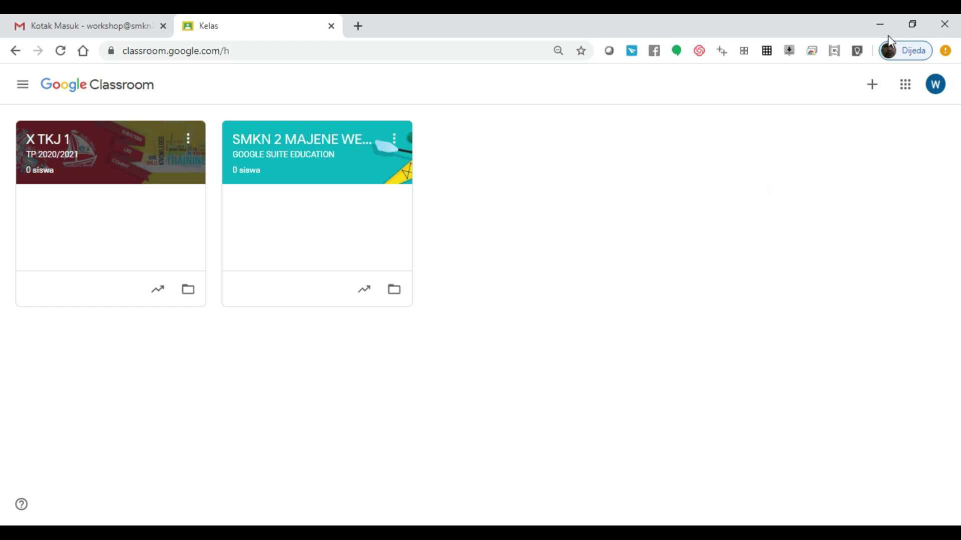
left_click(878, 87)
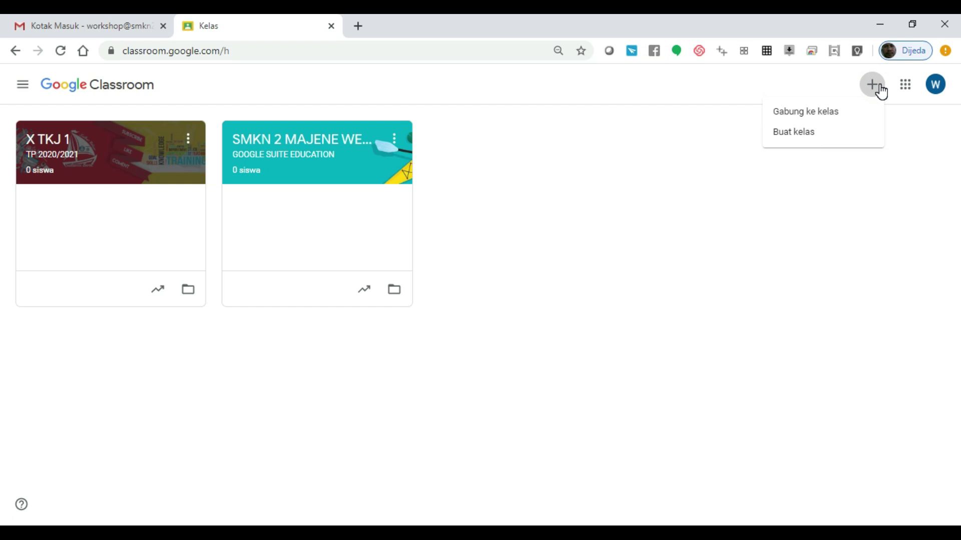
left_click(680, 257)
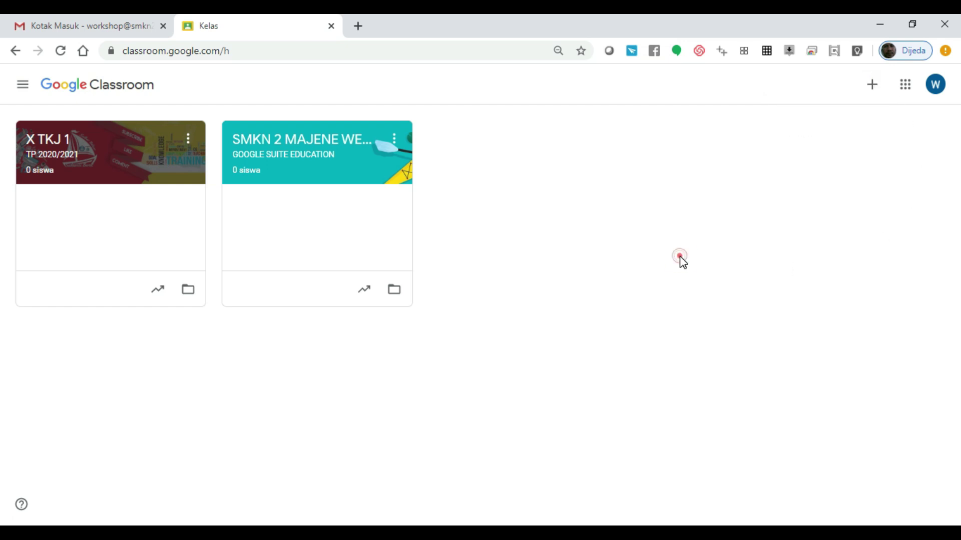